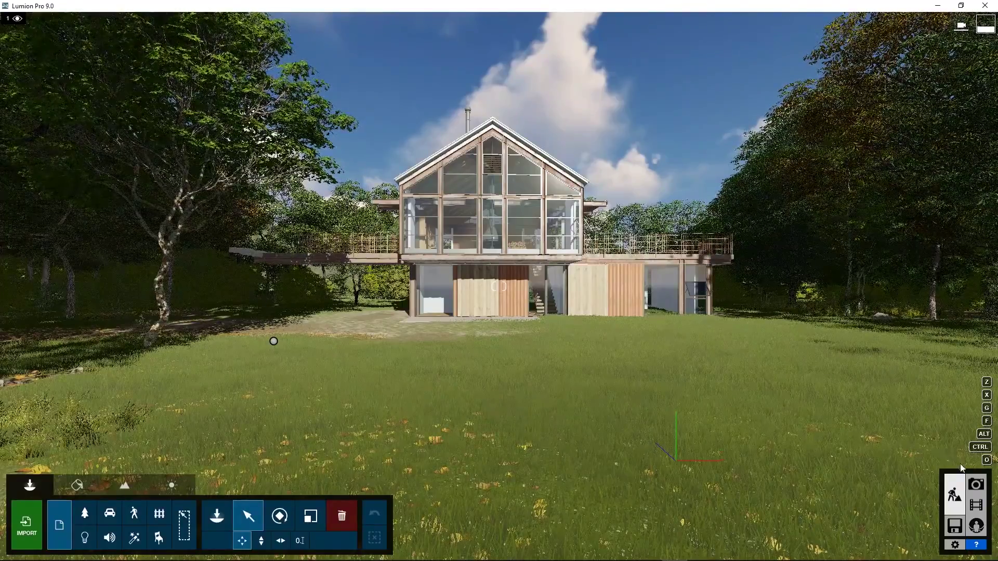
Switch the camera mode at bottom right to 360 Panorama for the house scene
{"action": "left_click", "coordinate": [976, 526]}
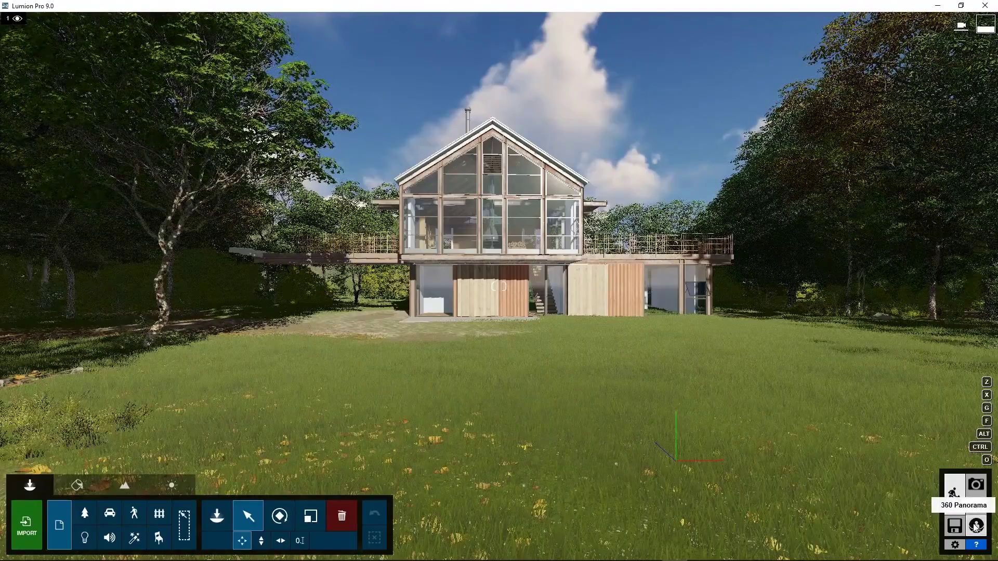
Fly under the house's overhang, set a level 1.60 m eye height, and store it as panorama 1
{"action": "key", "text": "w"}
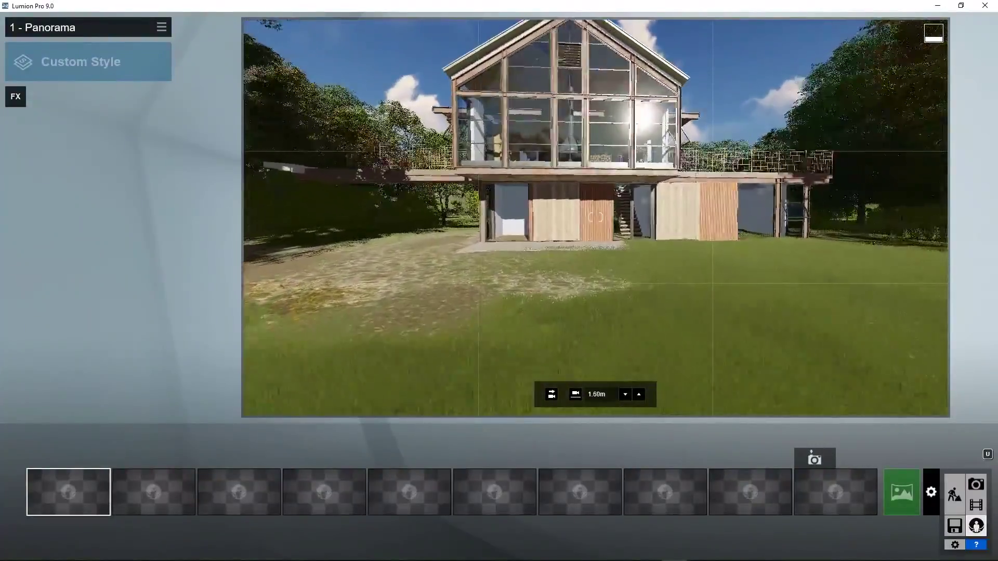
{"action": "key", "text": "w"}
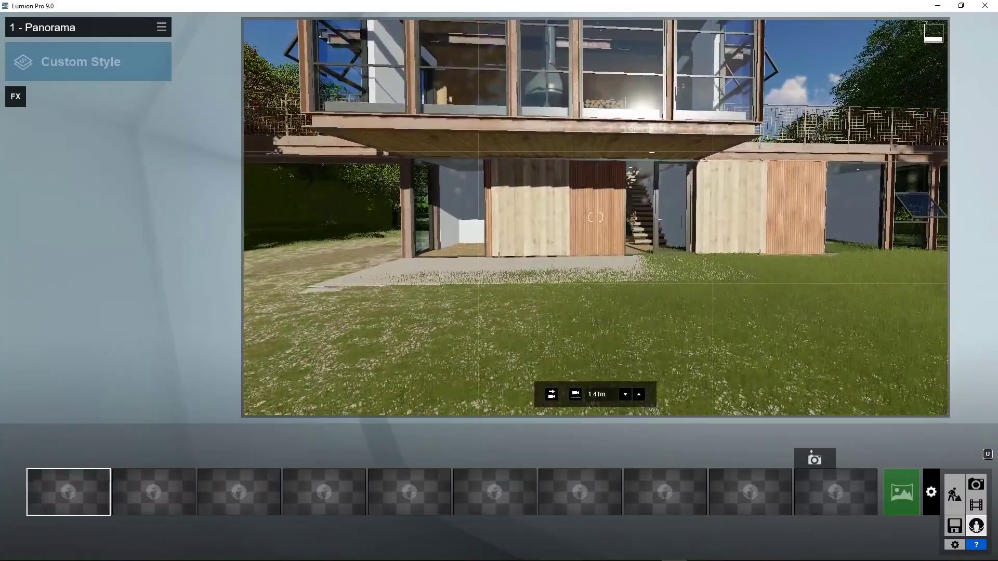
{"action": "key", "text": "w"}
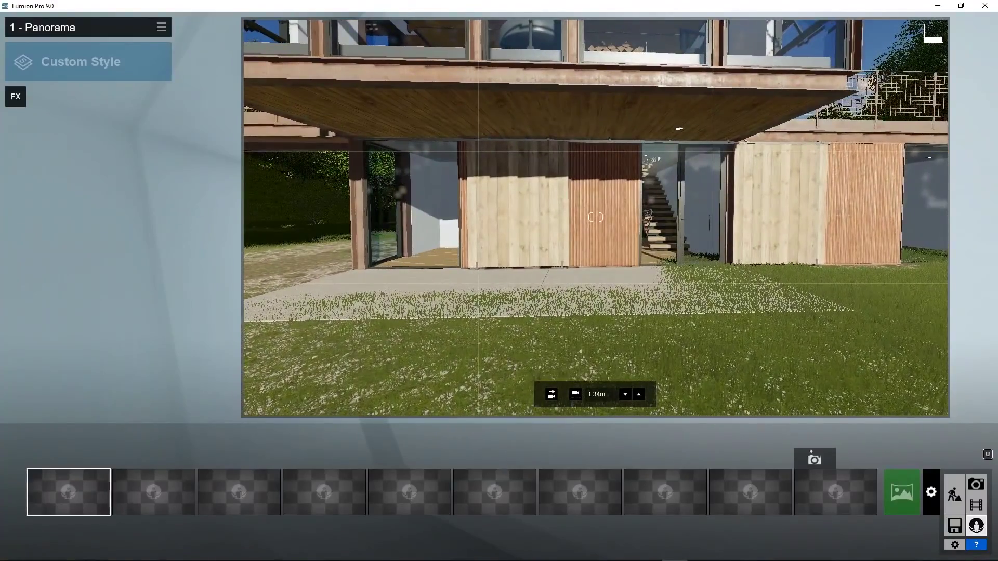
{"action": "right_click_drag", "start_coordinate": [577, 388], "coordinate": [577, 395]}
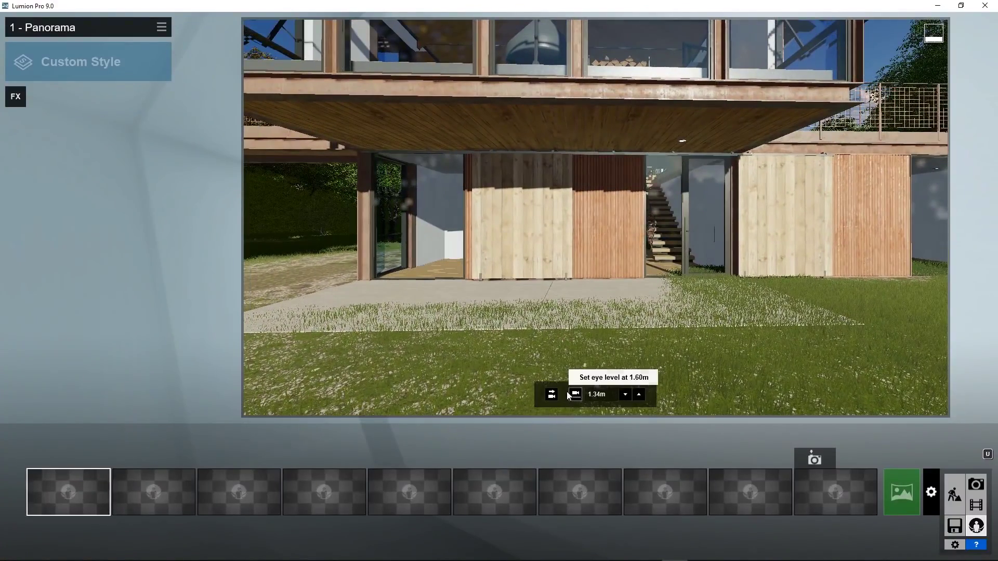
{"action": "left_click", "coordinate": [577, 395]}
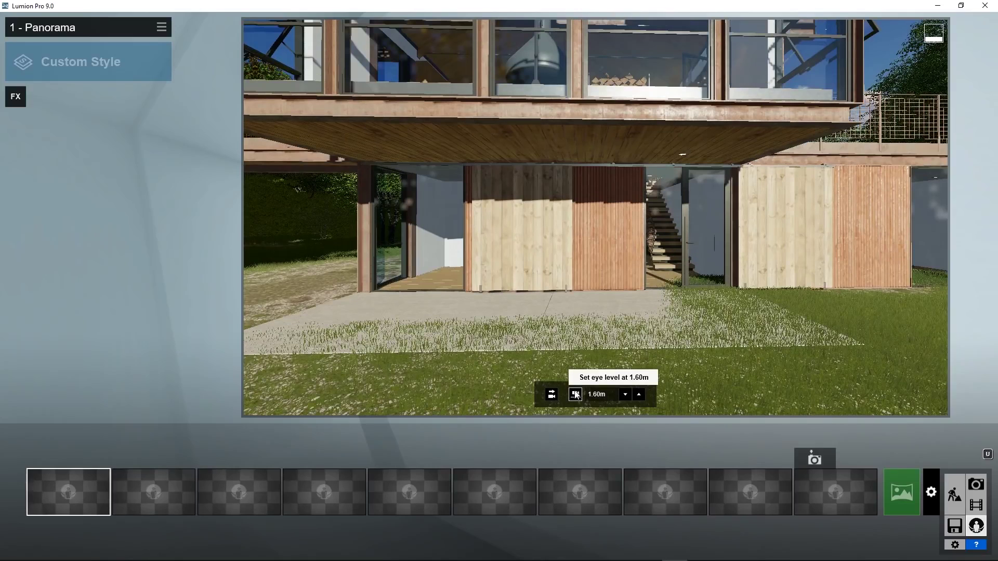
{"action": "left_click", "coordinate": [550, 398]}
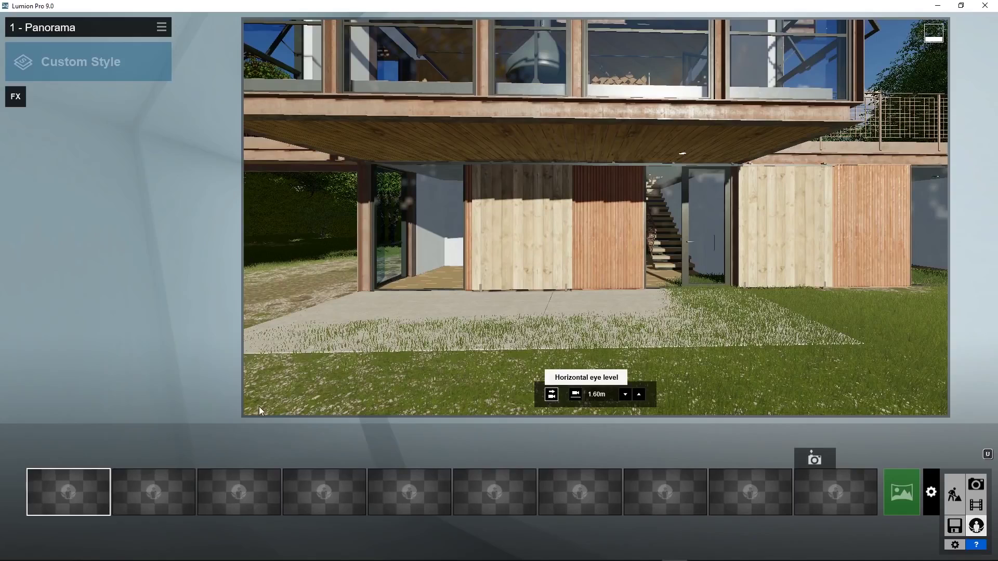
{"action": "mouse_move", "coordinate": [67, 492]}
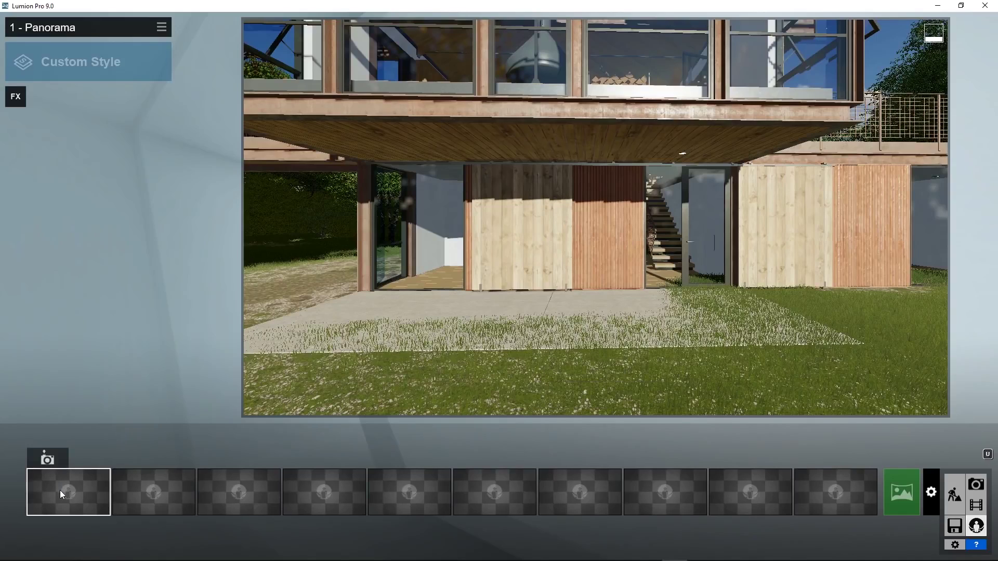
{"action": "left_click", "coordinate": [46, 460]}
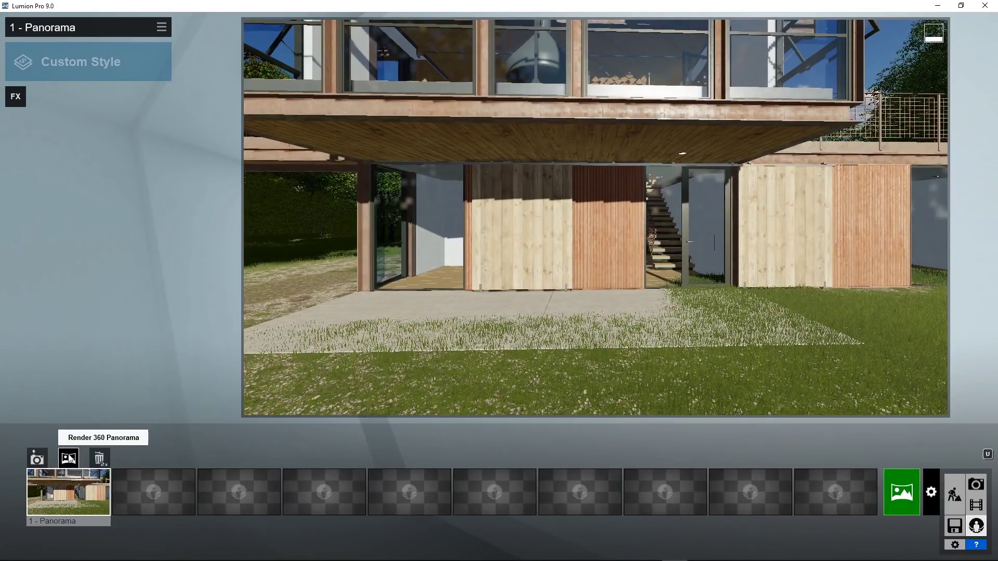
Open the 360 render settings, try four stars and stereoscopic, then leave three stars, stereo off
{"action": "left_click", "coordinate": [69, 458]}
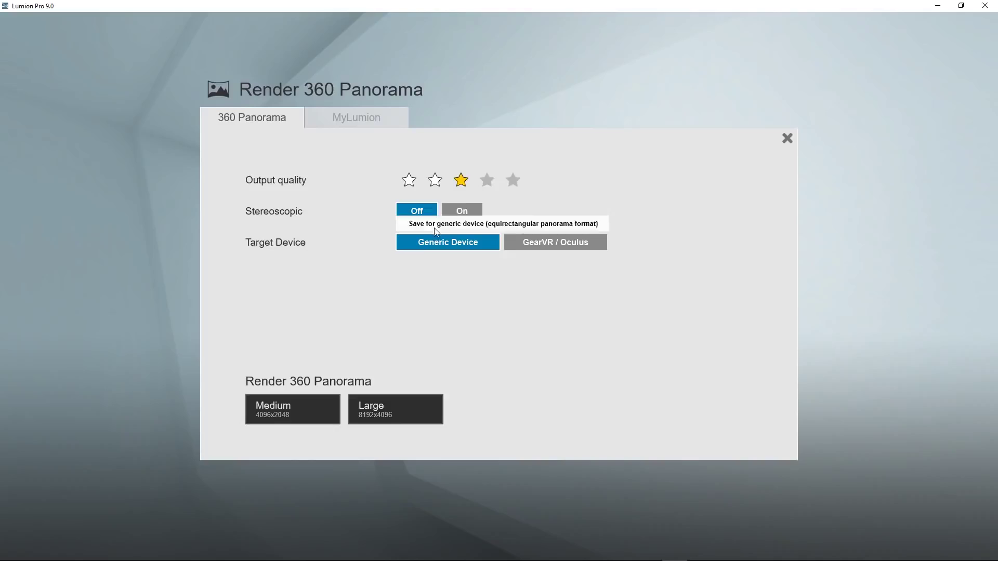
{"action": "left_click", "coordinate": [487, 181]}
{"action": "left_click", "coordinate": [461, 180]}
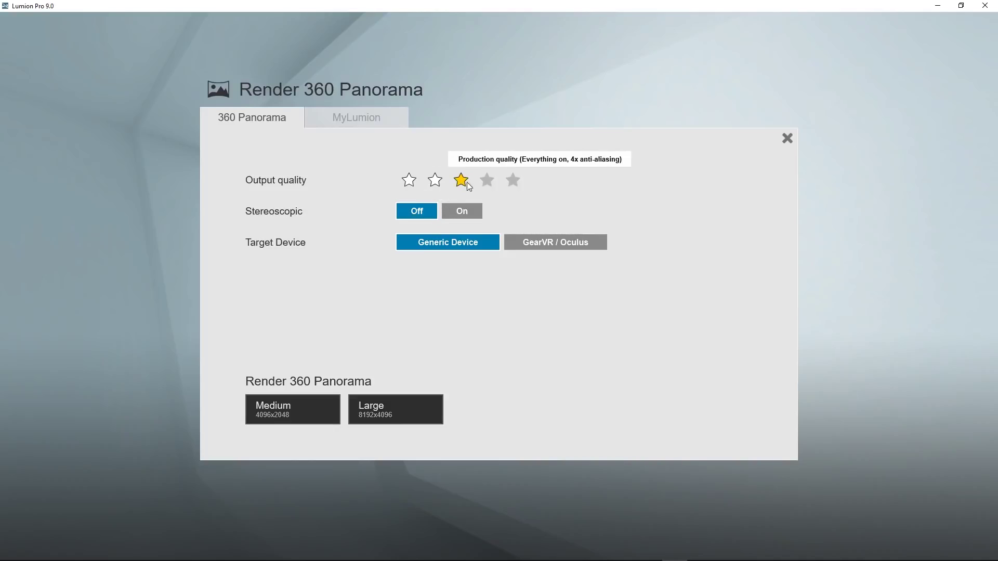
{"action": "left_click", "coordinate": [457, 213]}
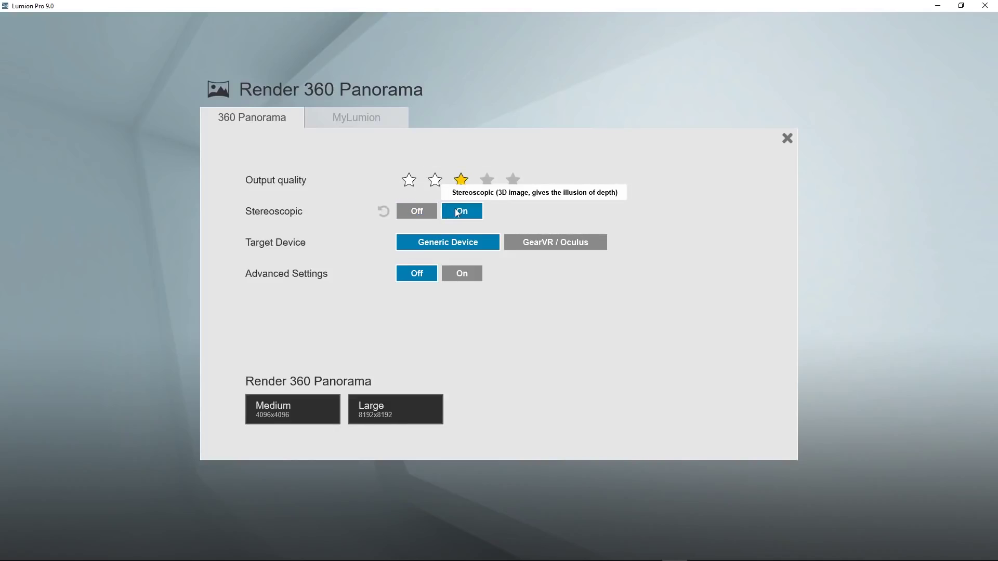
{"action": "left_click", "coordinate": [419, 213]}
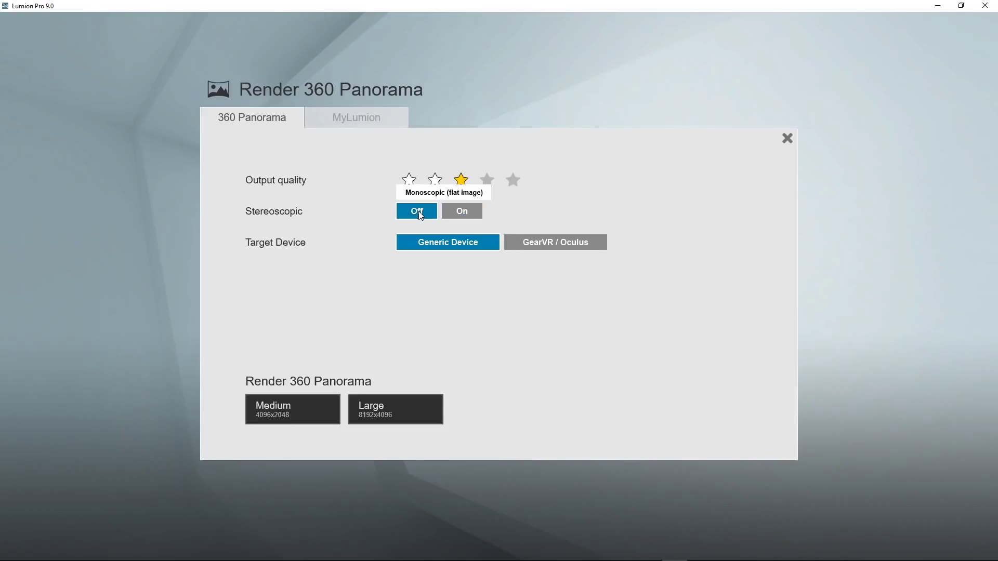
{"action": "left_click", "coordinate": [465, 214]}
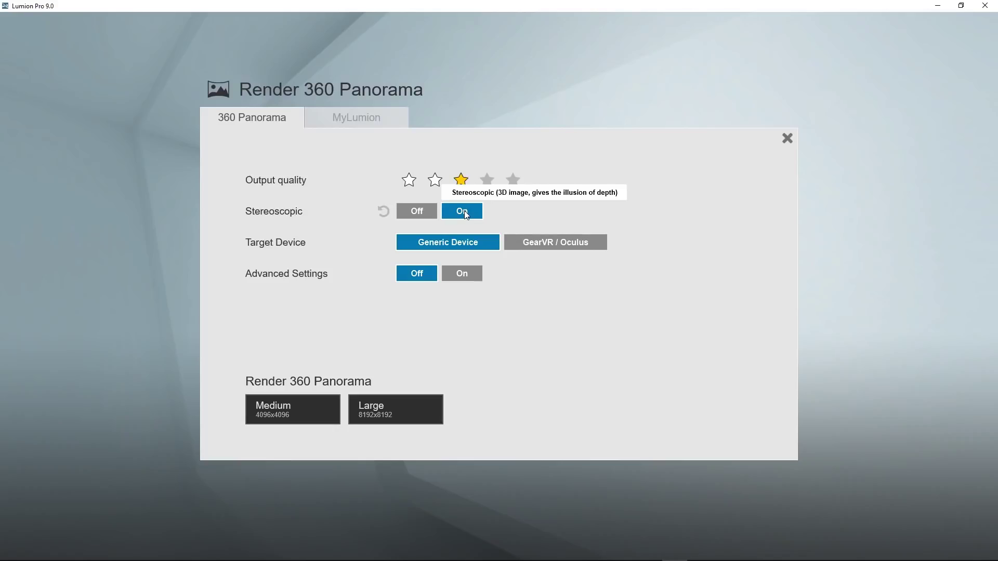
{"action": "left_click", "coordinate": [418, 216]}
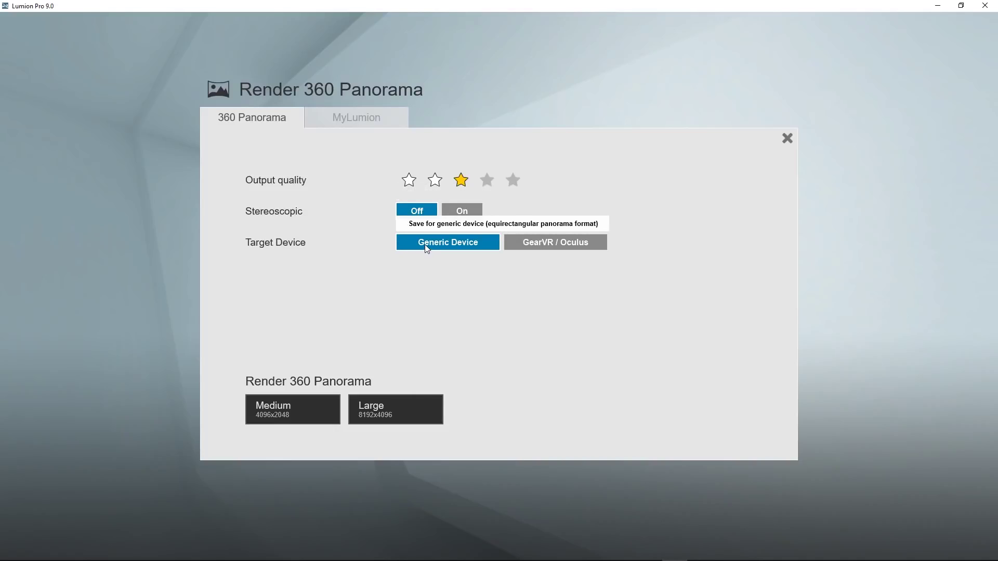
Render the panorama at Medium 4096x2048 and save it as 360-1
{"action": "left_click", "coordinate": [273, 412]}
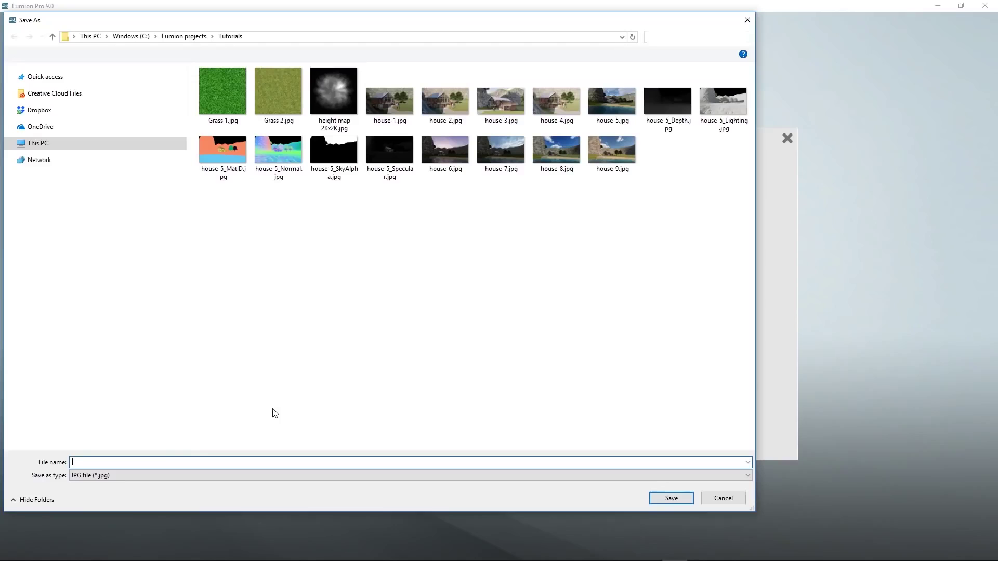
{"action": "type", "text": "360-1"}
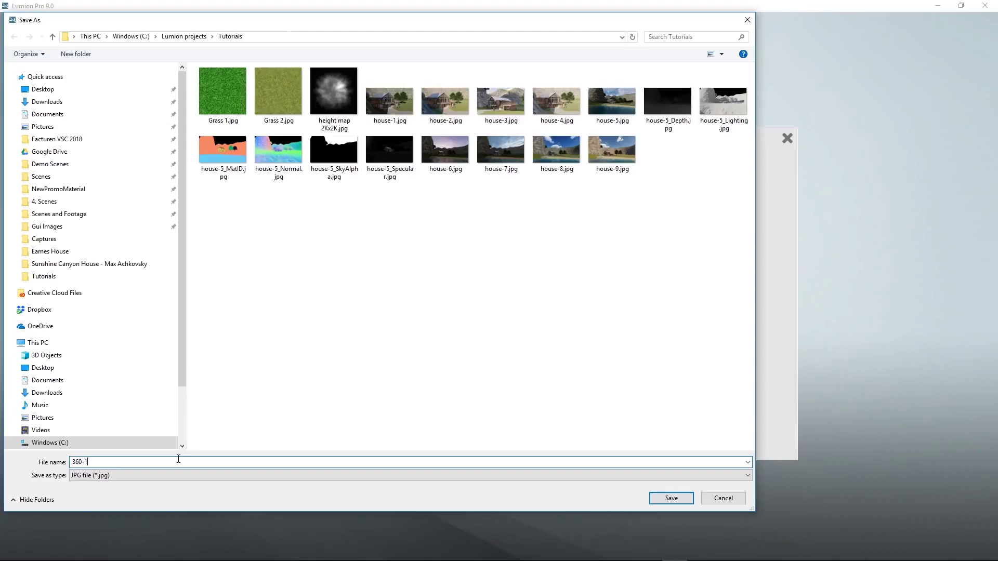
{"action": "key", "text": "Return"}
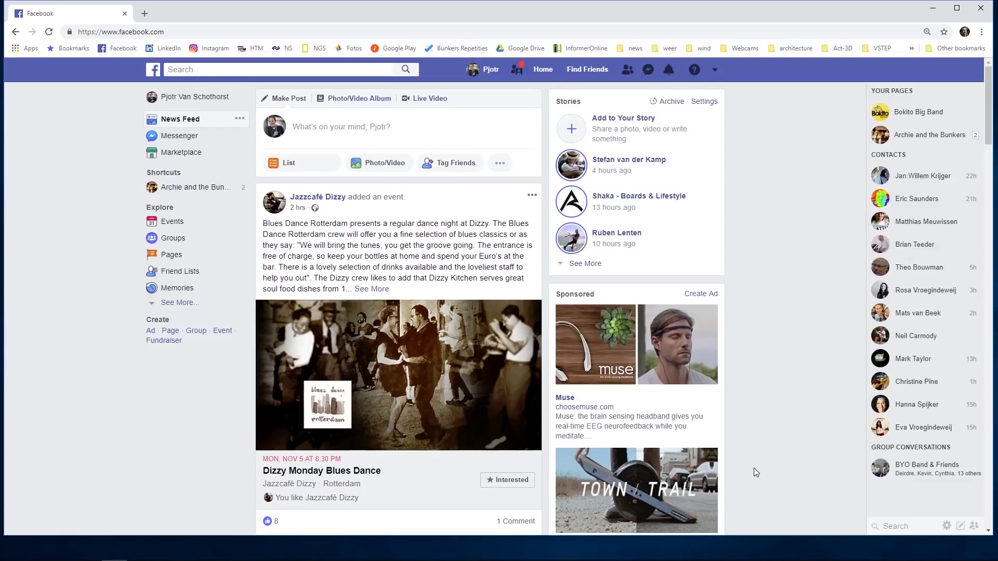
Post 360-1.jpg on Facebook as Only me with the caption 'Lumion panorama'
{"action": "left_click", "coordinate": [330, 125]}
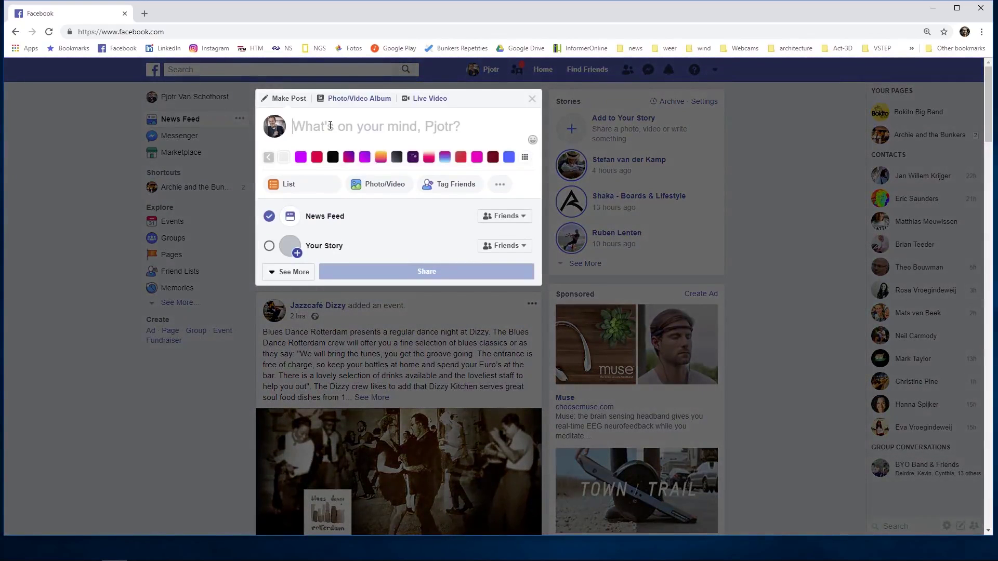
{"action": "left_click", "coordinate": [383, 186]}
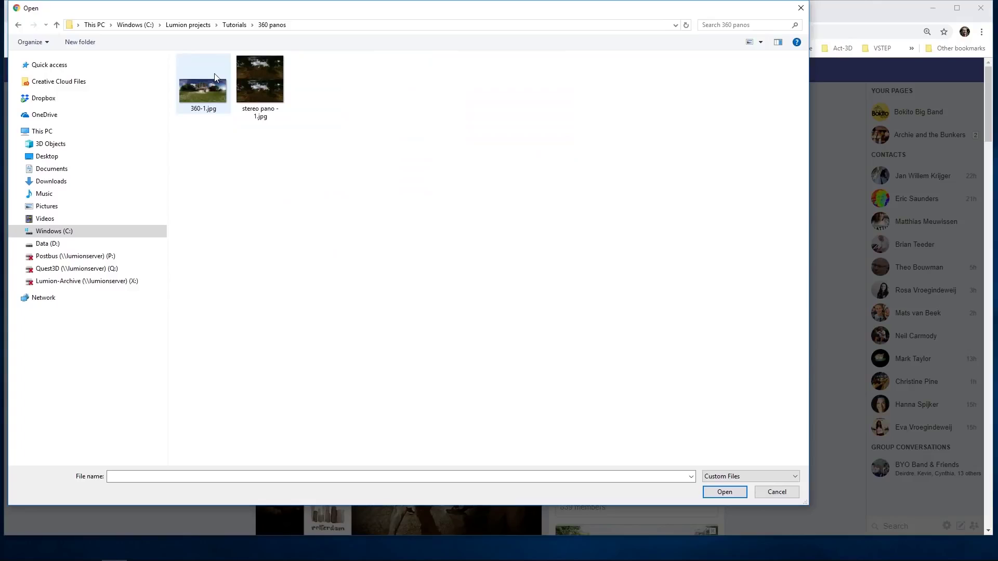
{"action": "double_click", "coordinate": [201, 92]}
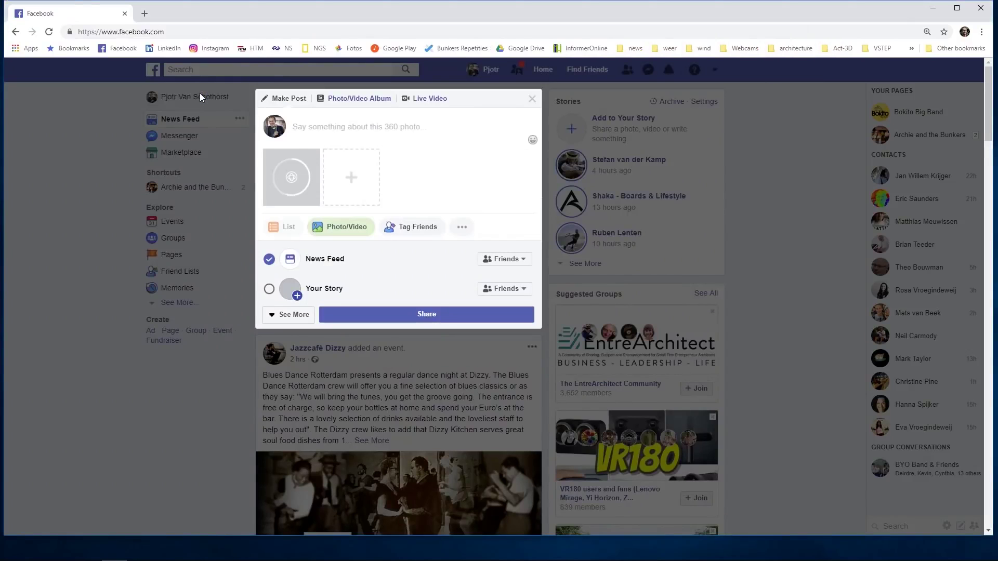
{"action": "type", "text": "Lumion panorama"}
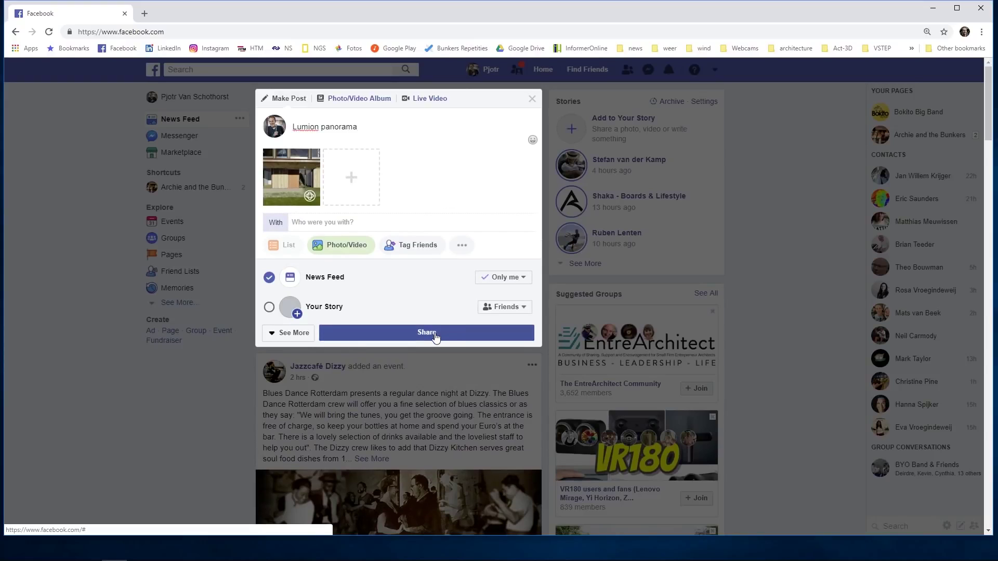
{"action": "left_click", "coordinate": [433, 333]}
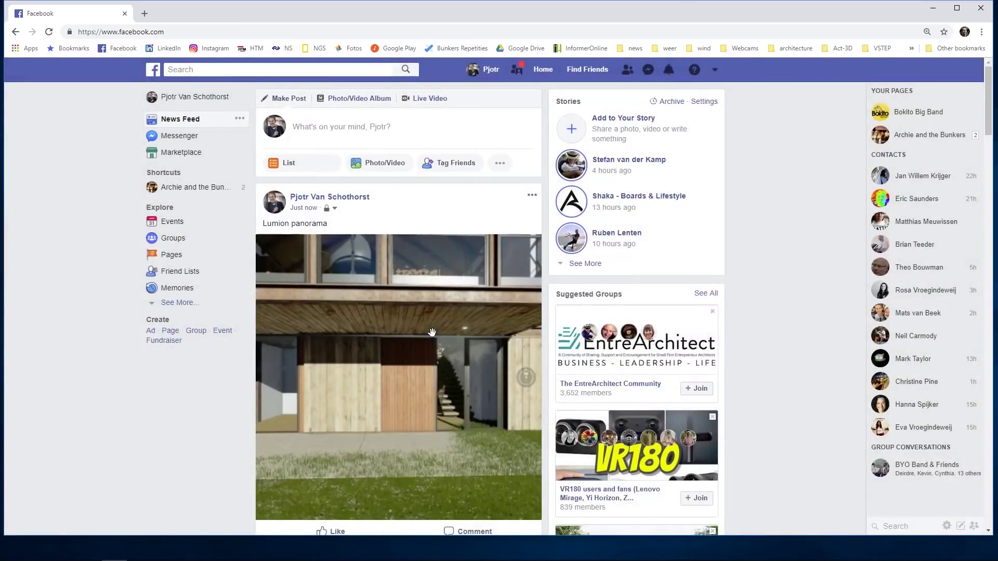
Open the posted panorama in the photo viewer and drag to look around
{"action": "mouse_move", "coordinate": [436, 352]}
{"action": "left_mouse_down"}
{"action": "mouse_move", "coordinate": [413, 370]}
{"action": "mouse_move", "coordinate": [370, 328]}
{"action": "mouse_move", "coordinate": [469, 357]}
{"action": "mouse_move", "coordinate": [494, 401]}
{"action": "left_mouse_up"}
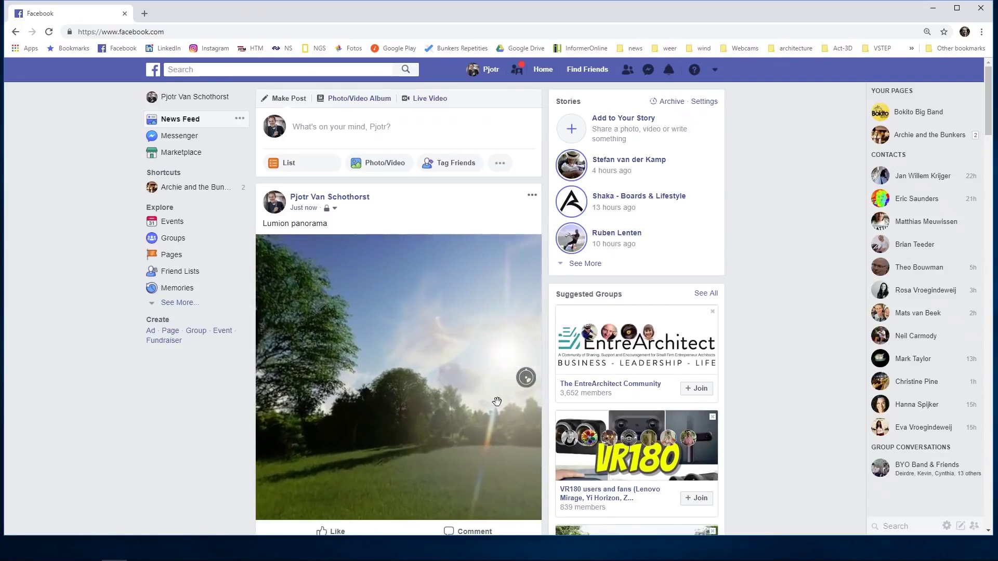
{"action": "left_click", "coordinate": [494, 401]}
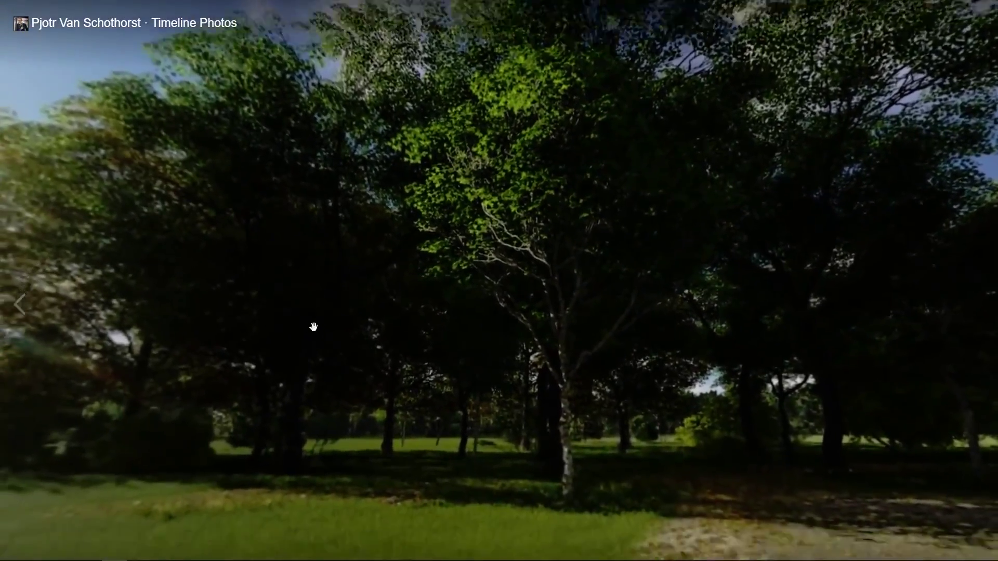
{"action": "mouse_move", "coordinate": [311, 328]}
{"action": "left_mouse_down"}
{"action": "mouse_move", "coordinate": [541, 289]}
{"action": "mouse_move", "coordinate": [658, 311]}
{"action": "left_mouse_up"}
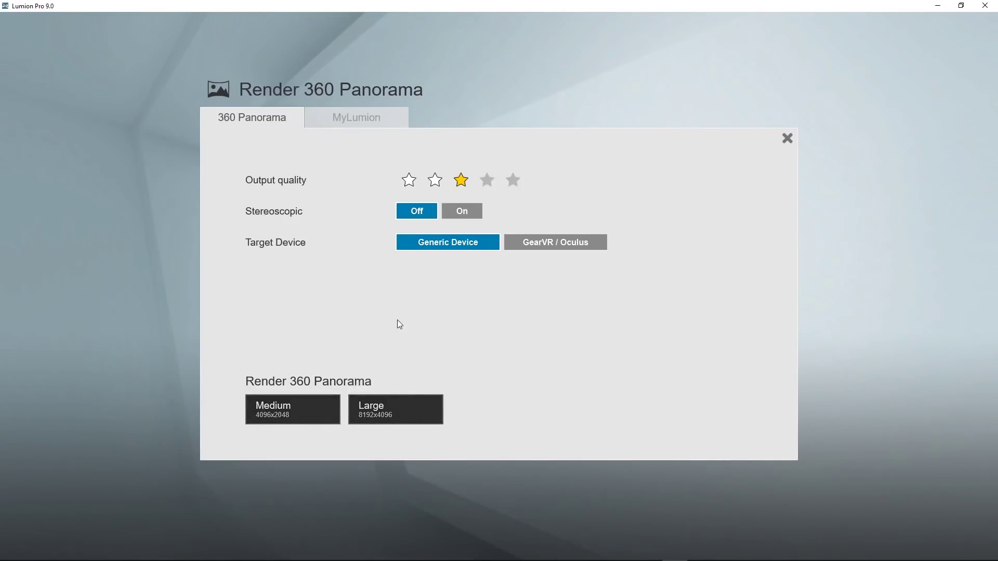
Upload the panorama to MyLumion with the recipient's e-mail and the title 'panoramic image'
{"action": "left_click", "coordinate": [344, 117]}
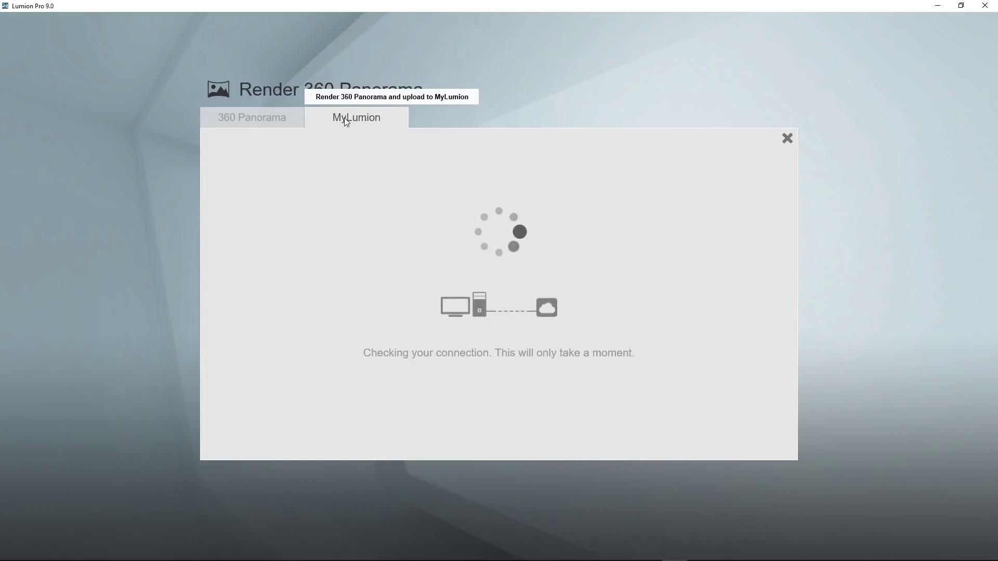
{"action": "left_click", "coordinate": [385, 211]}
{"action": "type", "text": "xyz@gm"}
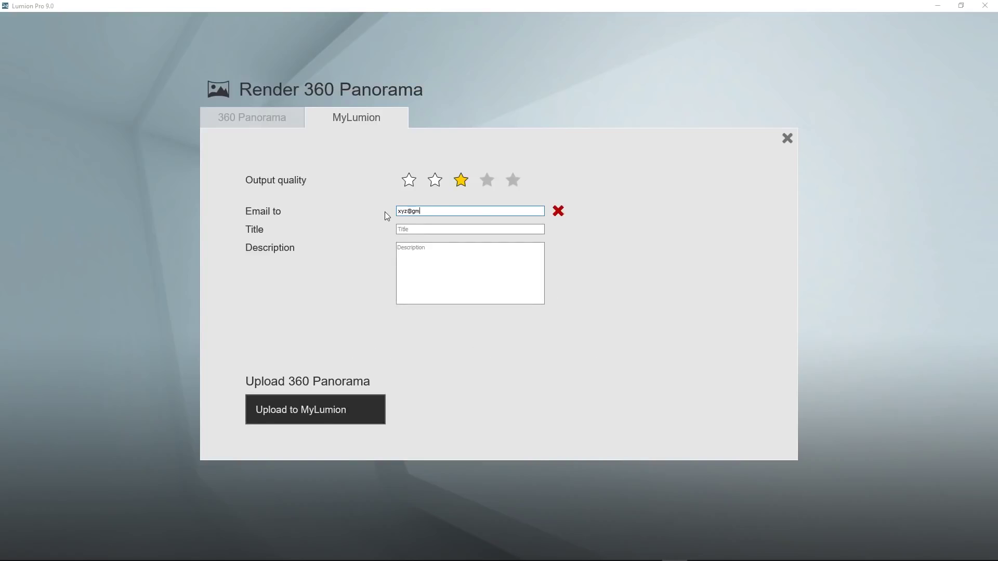
{"action": "type", "text": "ail.com"}
{"action": "left_click", "coordinate": [424, 227]}
{"action": "type", "text": "panoramic image"}
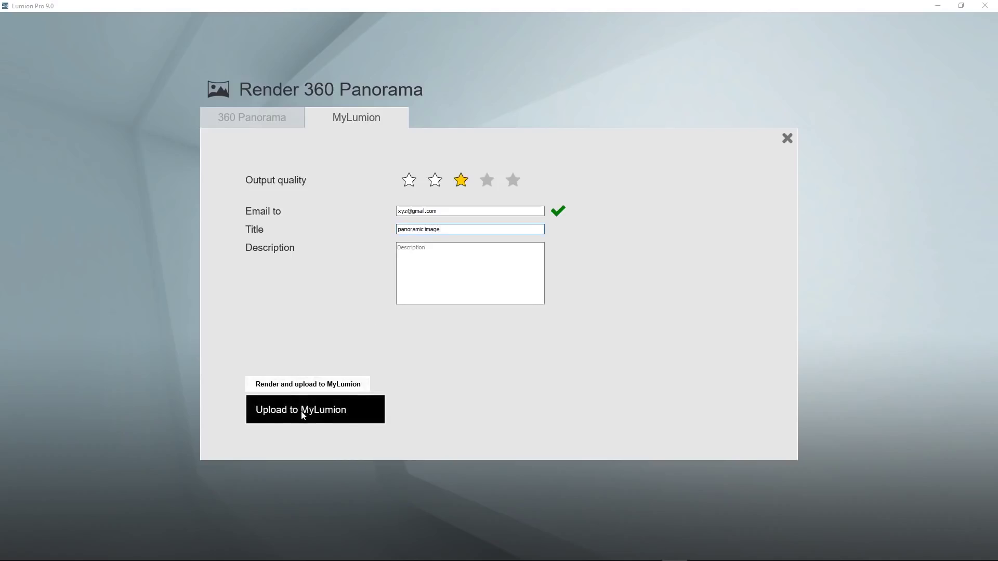
{"action": "left_click", "coordinate": [301, 411]}
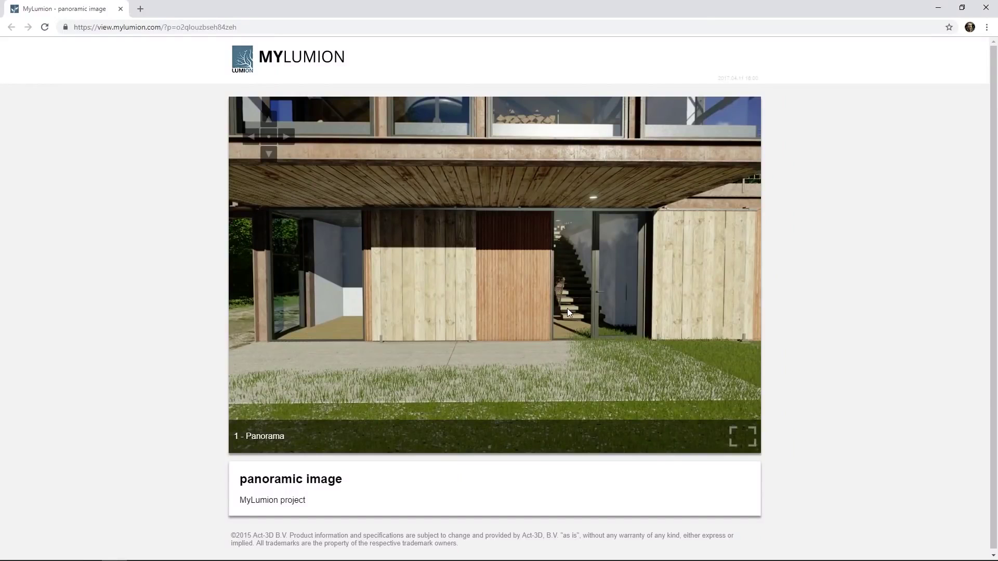
Look around the MyLumion panorama, go full screen, and rotate it right toward the house
{"action": "mouse_move", "coordinate": [535, 272]}
{"action": "left_mouse_down"}
{"action": "mouse_move", "coordinate": [371, 270]}
{"action": "mouse_move", "coordinate": [547, 298]}
{"action": "mouse_move", "coordinate": [563, 229]}
{"action": "mouse_move", "coordinate": [589, 322]}
{"action": "mouse_move", "coordinate": [647, 434]}
{"action": "mouse_move", "coordinate": [479, 394]}
{"action": "mouse_move", "coordinate": [715, 411]}
{"action": "mouse_move", "coordinate": [479, 329]}
{"action": "mouse_move", "coordinate": [351, 334]}
{"action": "mouse_move", "coordinate": [535, 296]}
{"action": "mouse_move", "coordinate": [623, 263]}
{"action": "left_mouse_up"}
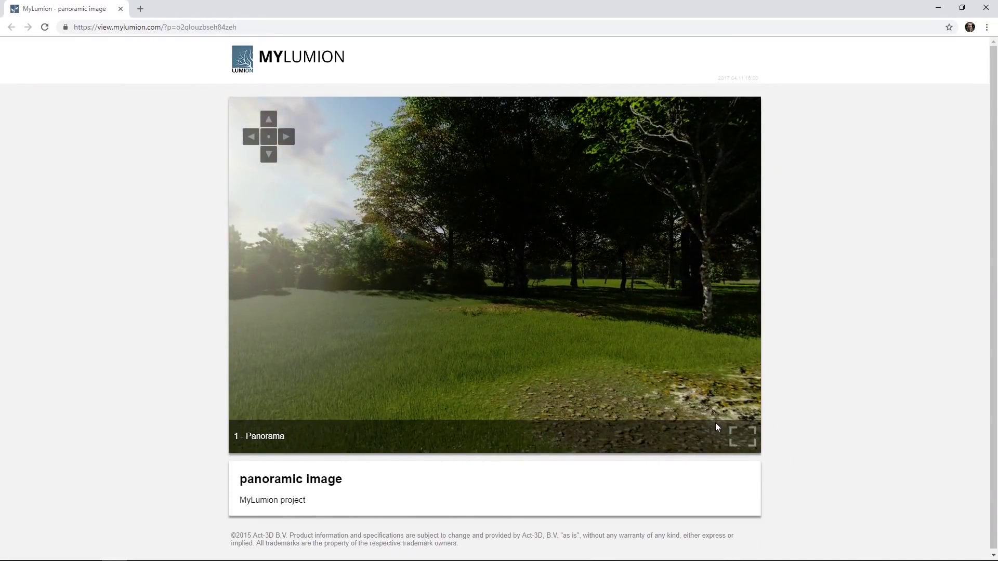
{"action": "left_click", "coordinate": [738, 436]}
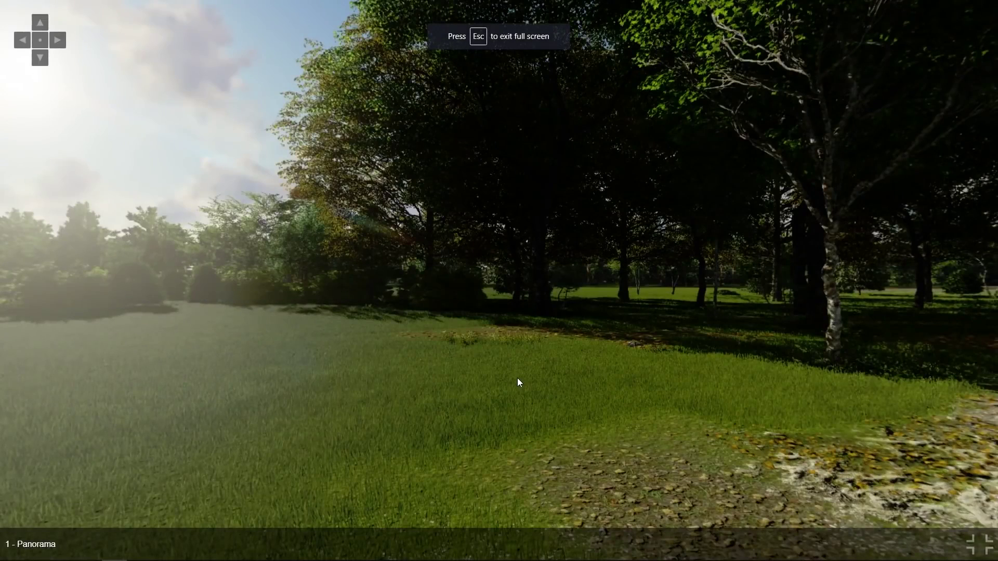
{"action": "left_click", "coordinate": [57, 40]}
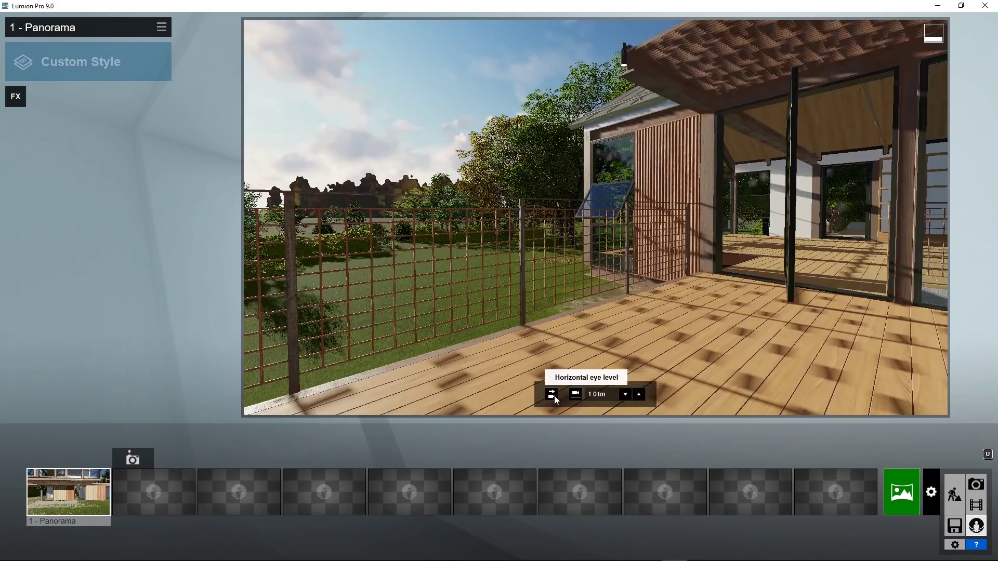
Store a leveled deck view as panorama 2 and a leveled yard view of the house as panorama 3
{"action": "left_click", "coordinate": [551, 395]}
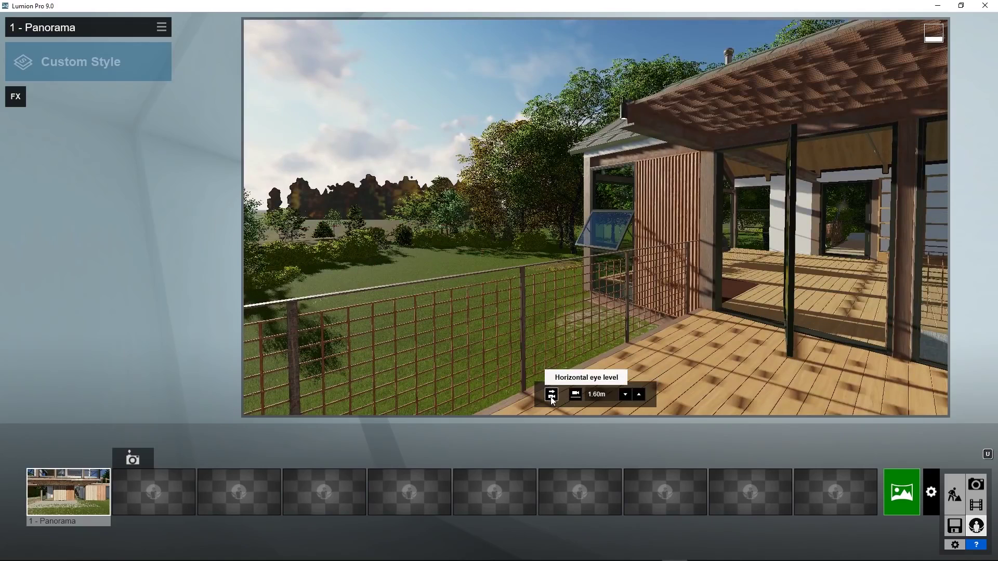
{"action": "left_click", "coordinate": [135, 460]}
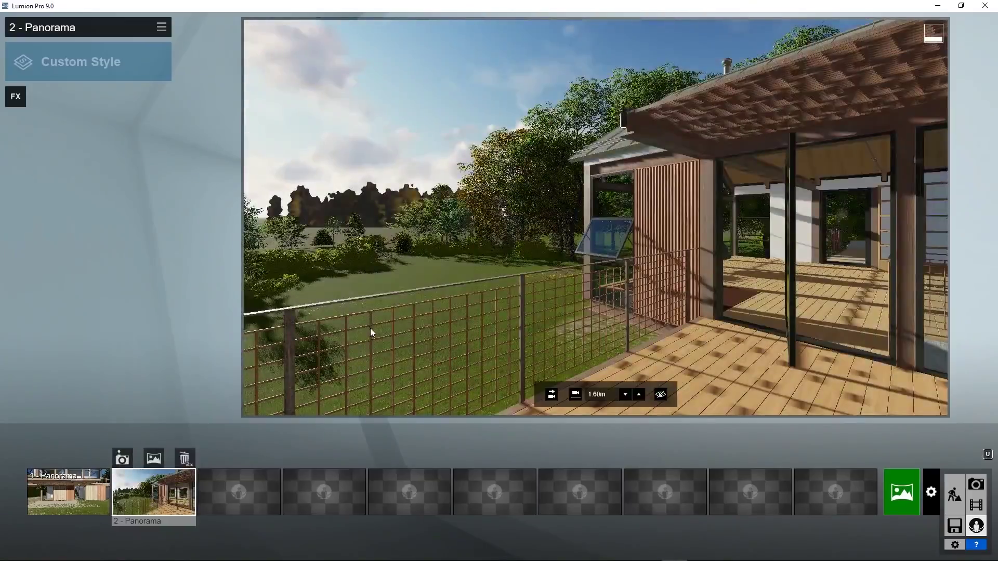
{"action": "right_click_drag", "start_coordinate": [370, 329], "coordinate": [395, 327]}
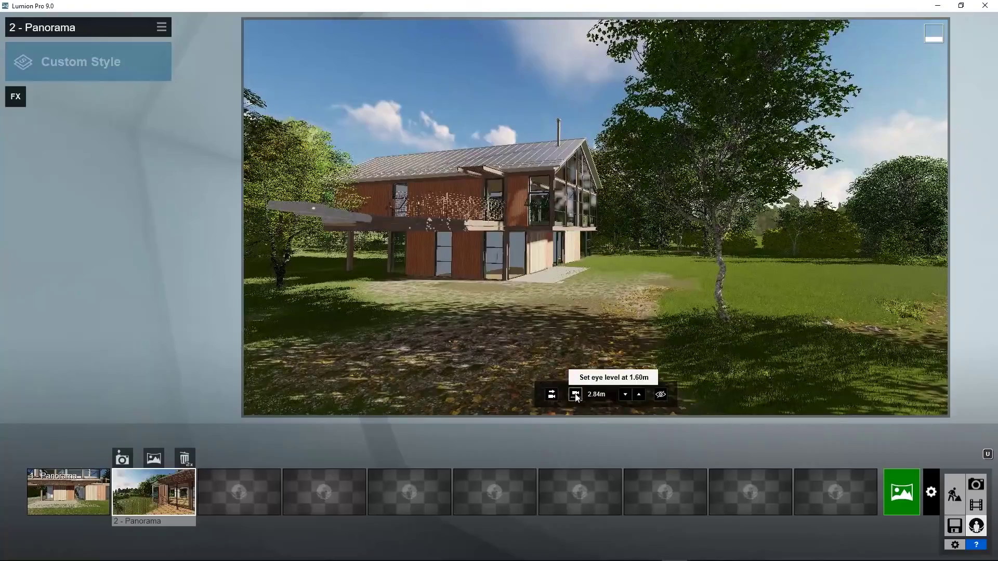
{"action": "left_click", "coordinate": [575, 394]}
{"action": "left_click", "coordinate": [551, 395]}
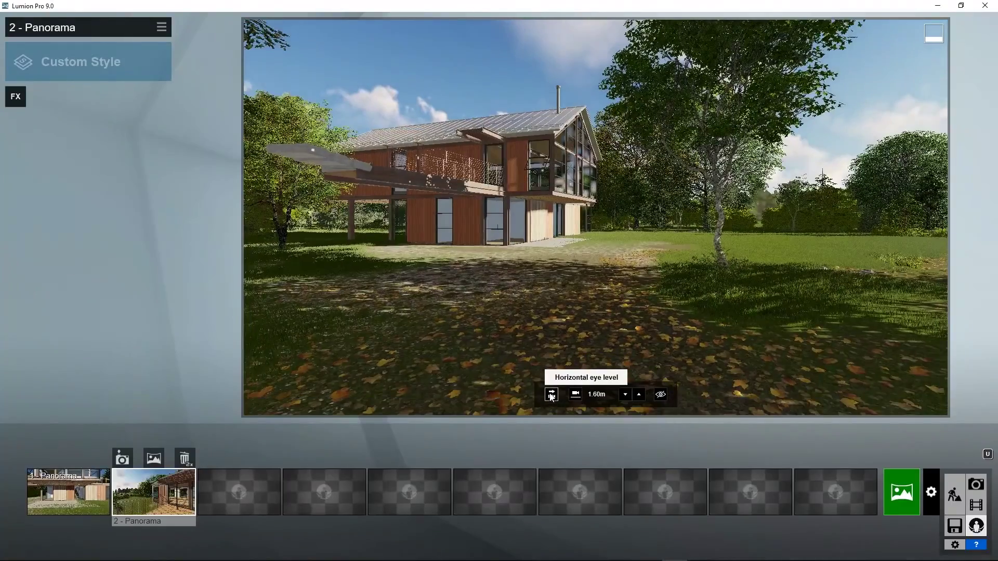
{"action": "left_click", "coordinate": [218, 459]}
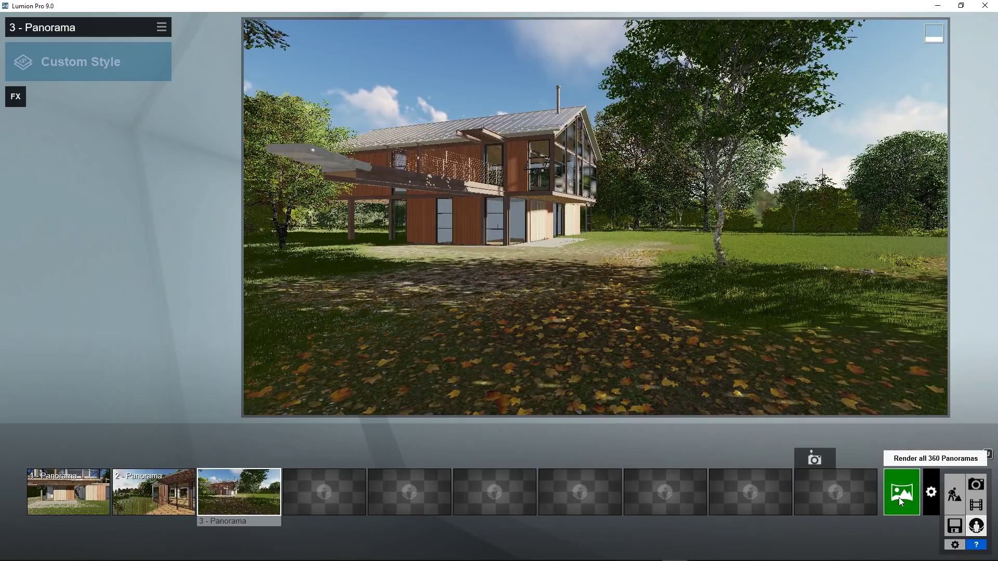
Render all three panoramas, upload them to MyLumion, and open the viewer link
{"action": "left_click", "coordinate": [901, 501]}
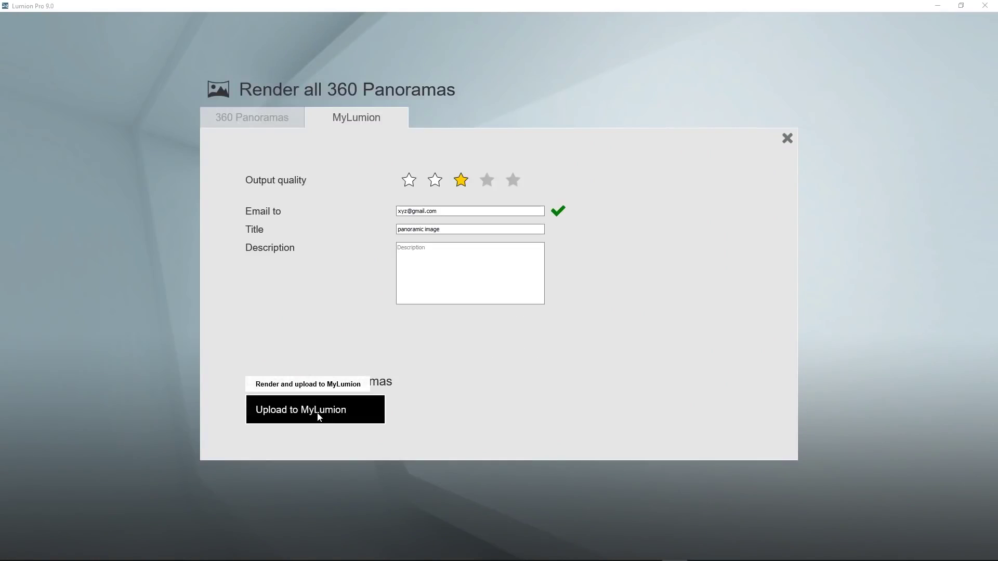
{"action": "left_click", "coordinate": [317, 412]}
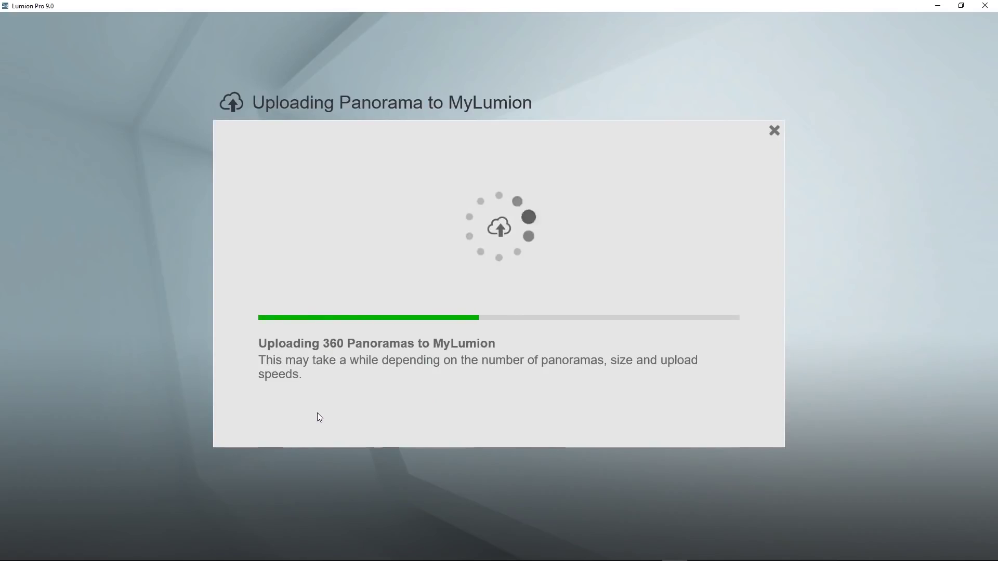
{"action": "left_click", "coordinate": [349, 267]}
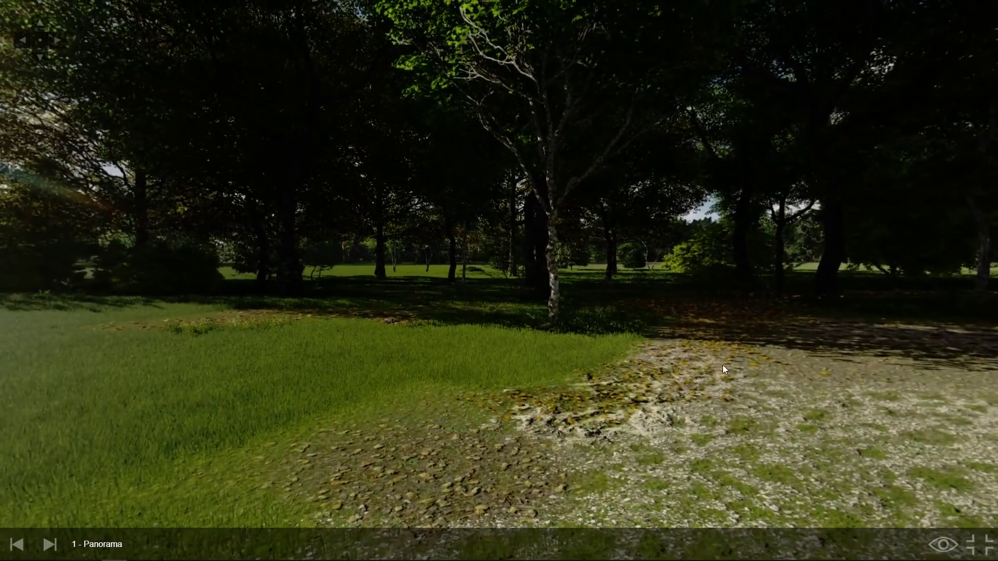
Explore the panoramas, jump to the 3 - Panorama viewpoint, then open manage.mylumion.com
{"action": "left_click_drag", "start_coordinate": [723, 367], "coordinate": [579, 334]}
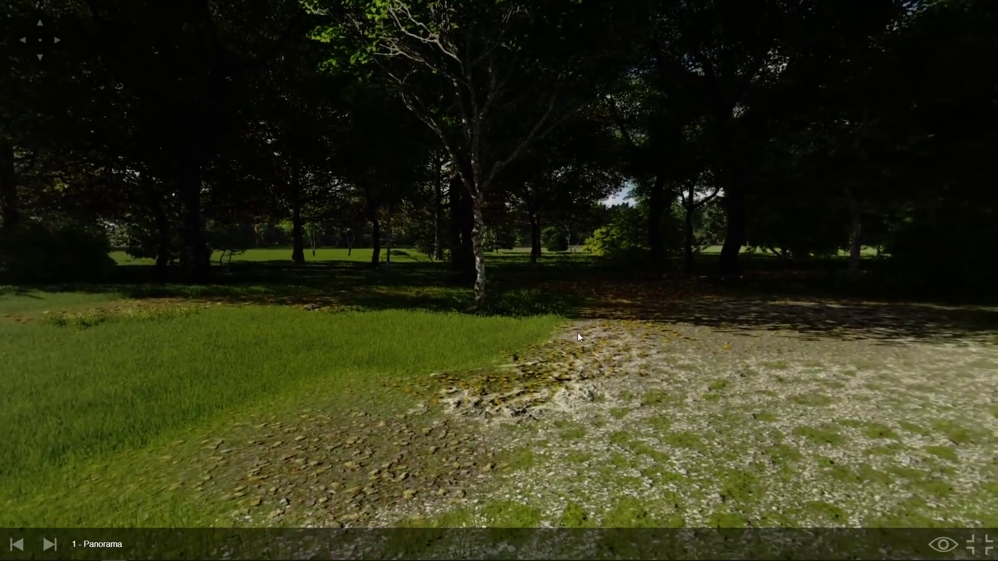
{"action": "left_click", "coordinate": [941, 551]}
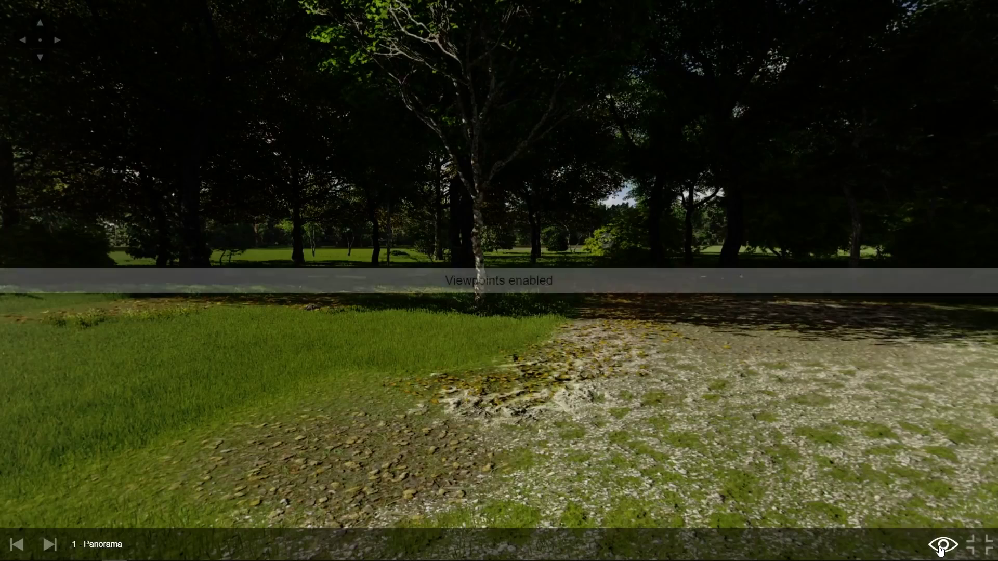
{"action": "left_click", "coordinate": [607, 244]}
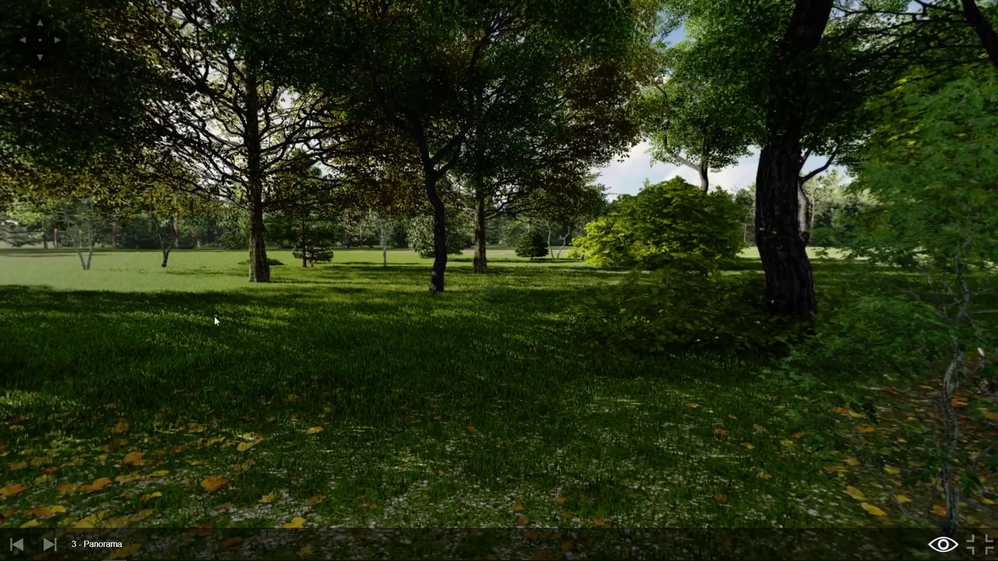
{"action": "mouse_move", "coordinate": [169, 296]}
{"action": "left_mouse_down"}
{"action": "mouse_move", "coordinate": [876, 278]}
{"action": "mouse_move", "coordinate": [319, 289]}
{"action": "mouse_move", "coordinate": [511, 386]}
{"action": "mouse_move", "coordinate": [591, 440]}
{"action": "left_mouse_up"}
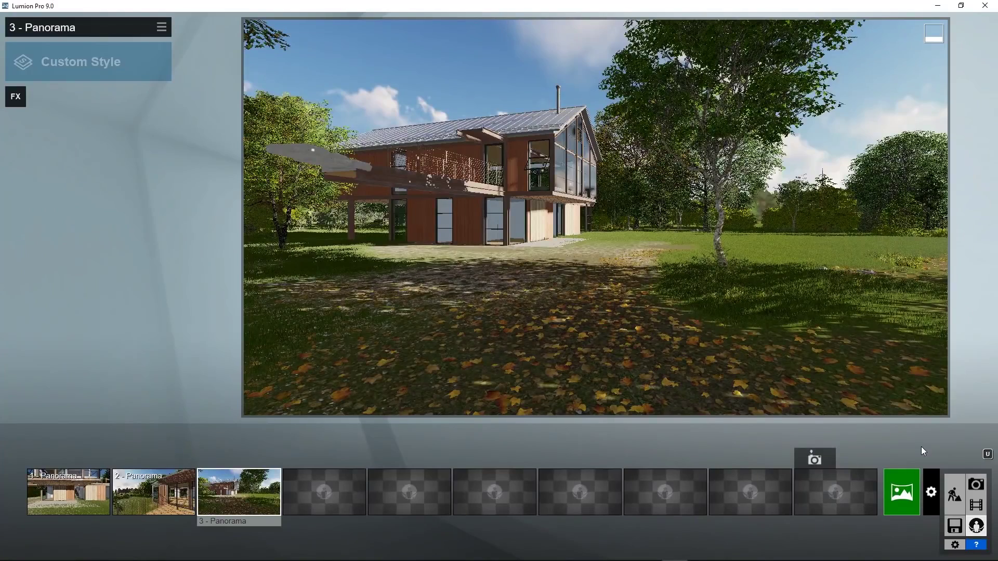
{"action": "left_click", "coordinate": [932, 494]}
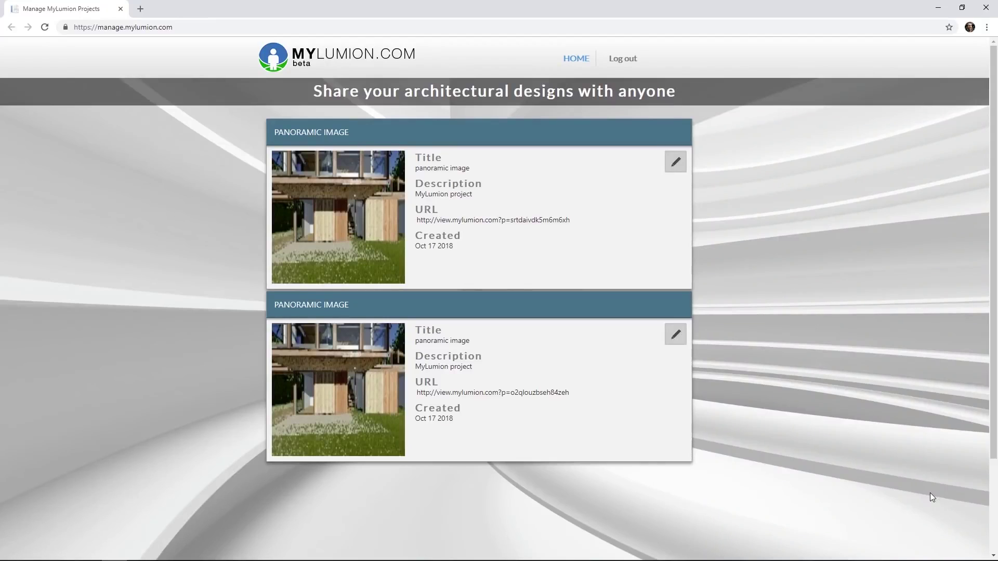
Rename the second panoramic upload's title to 'House 1' and save the change
{"action": "left_click", "coordinate": [674, 335]}
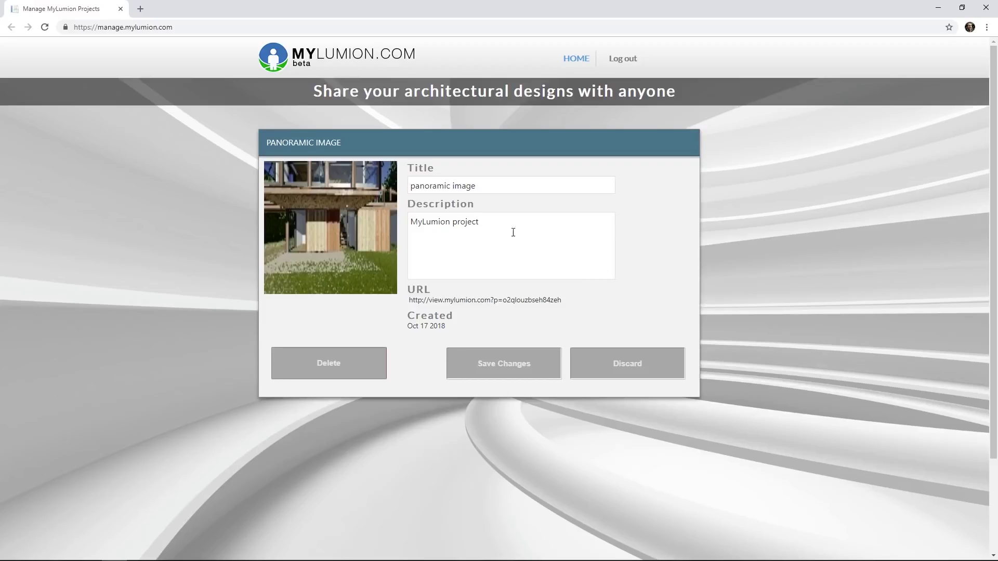
{"action": "triple_click", "coordinate": [439, 191]}
{"action": "type", "text": "House 1"}
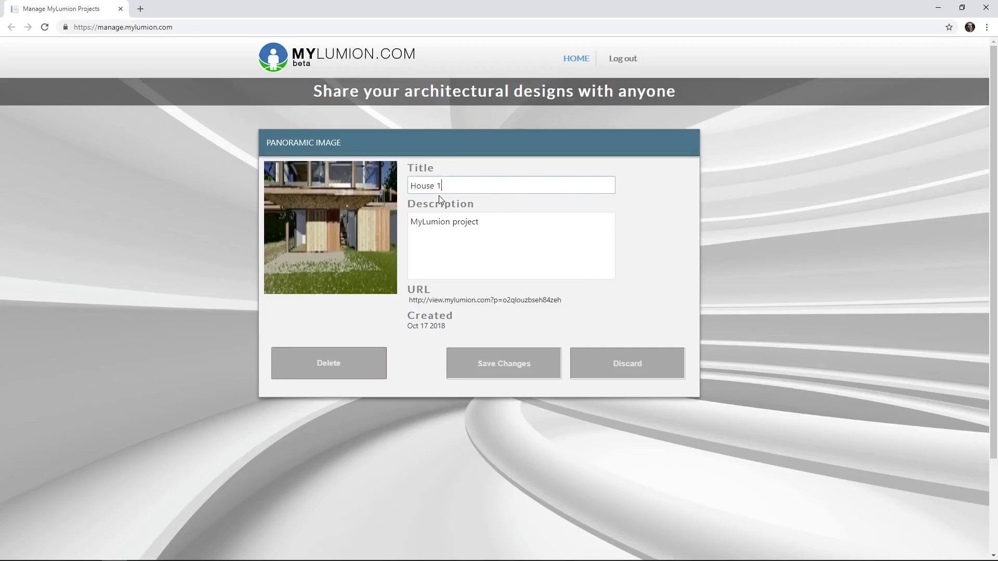
{"action": "left_click", "coordinate": [499, 364]}
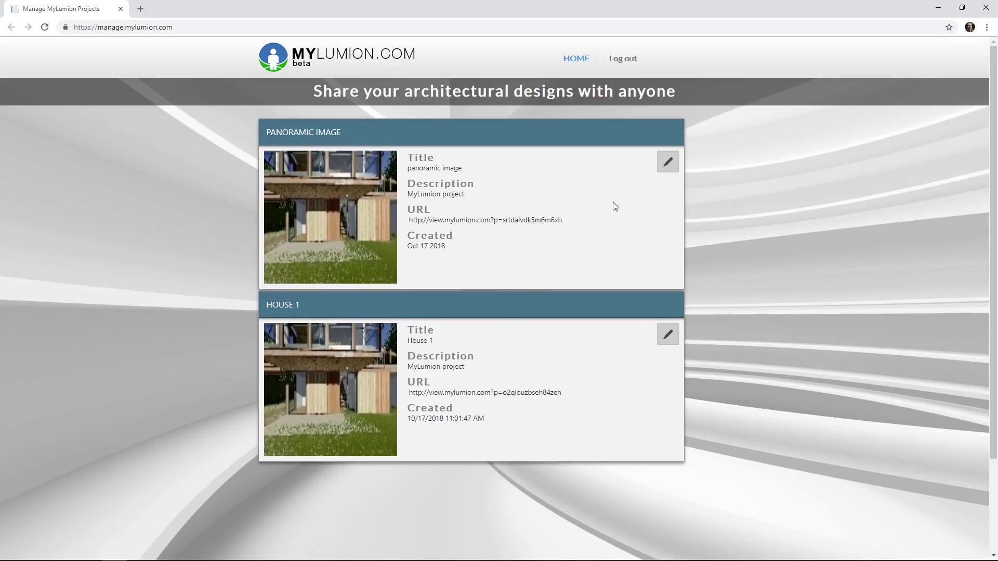
Copy the House 1 viewer's web address and return to Lumion
{"action": "left_click", "coordinate": [505, 394]}
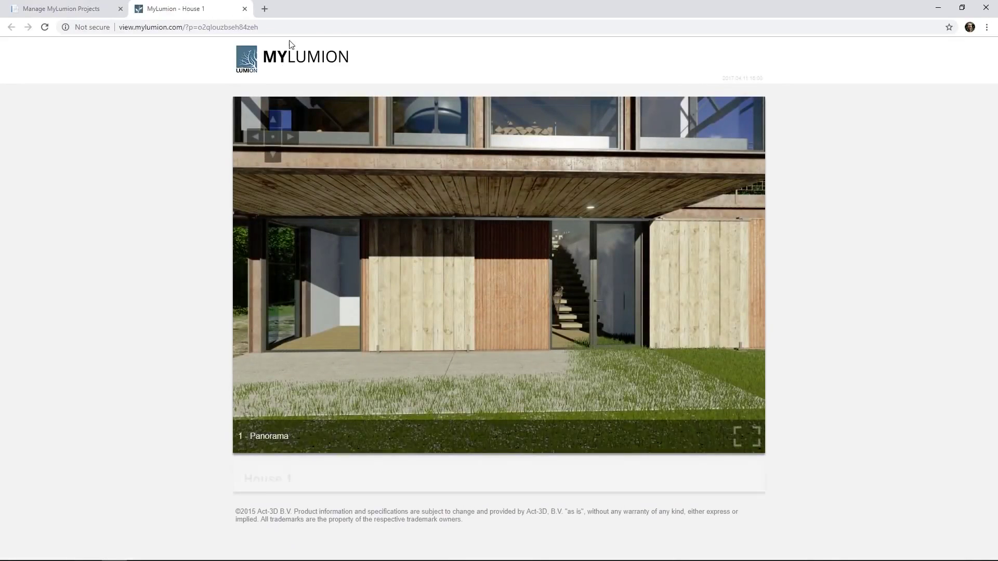
{"action": "left_click", "coordinate": [290, 27]}
{"action": "right_click", "coordinate": [215, 27]}
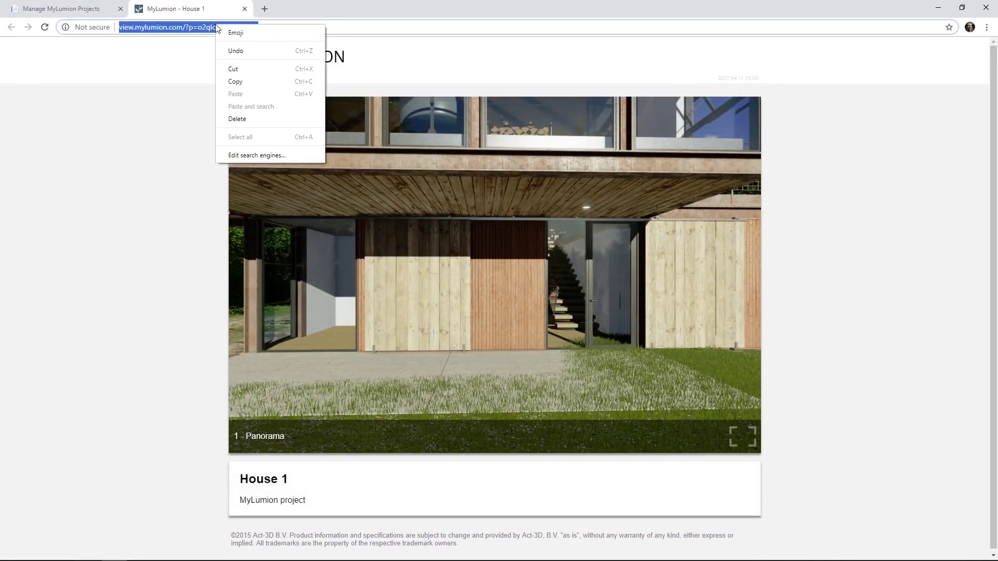
{"action": "left_click", "coordinate": [239, 81]}
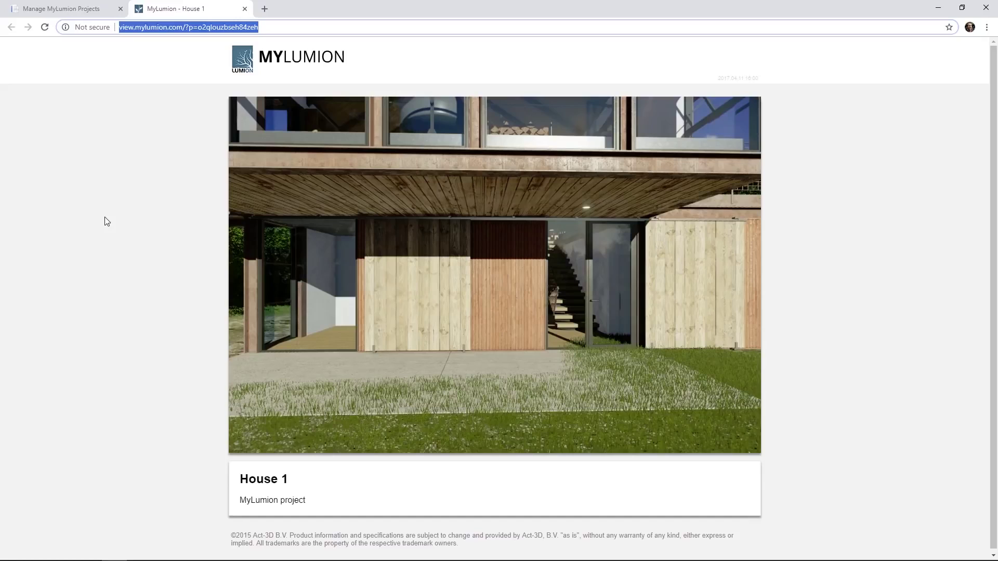
{"action": "key", "text": "alt+Tab"}
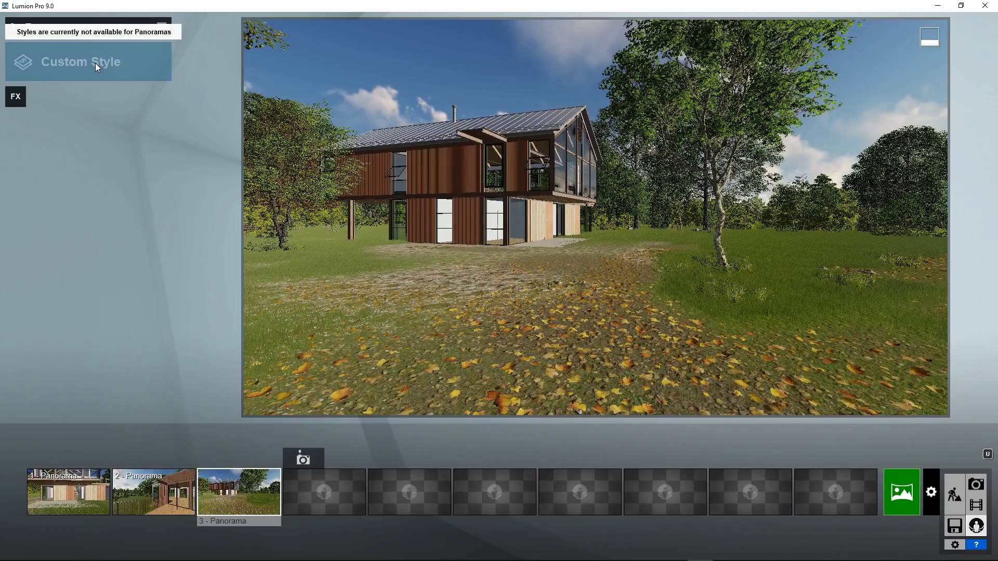
{"action": "left_click", "coordinate": [20, 96]}
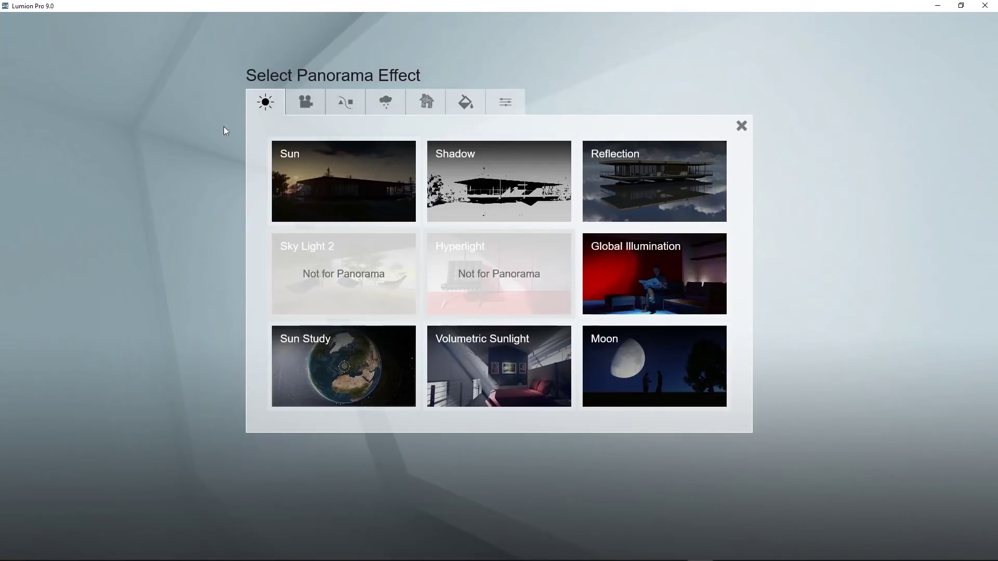
{"action": "left_click", "coordinate": [304, 108]}
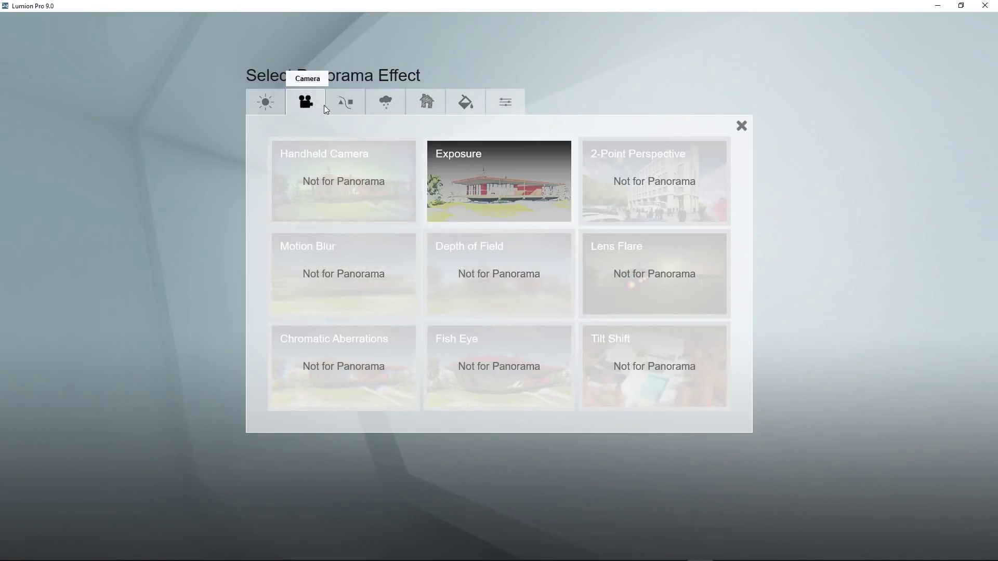
{"action": "left_click", "coordinate": [345, 105]}
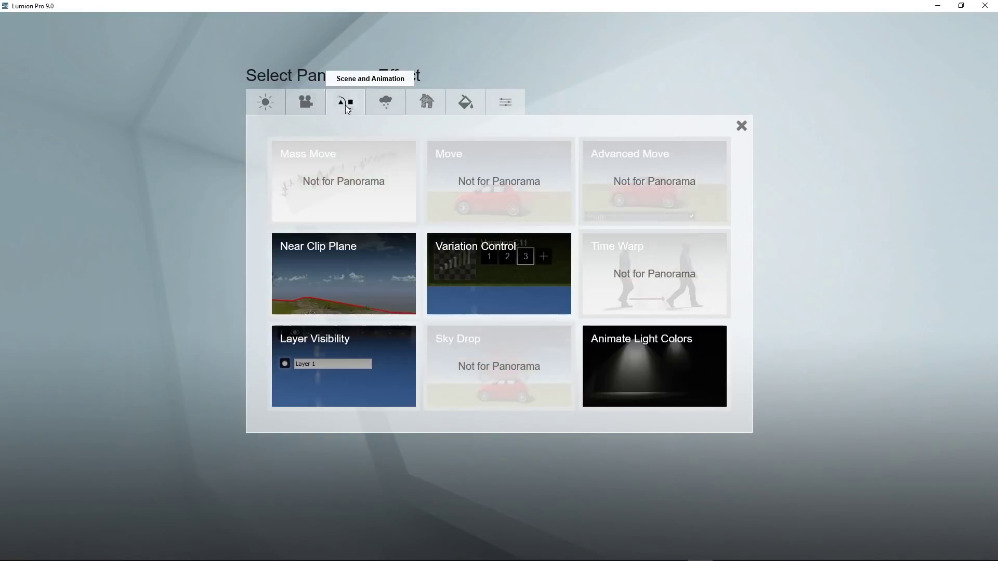
{"action": "left_click", "coordinate": [384, 106]}
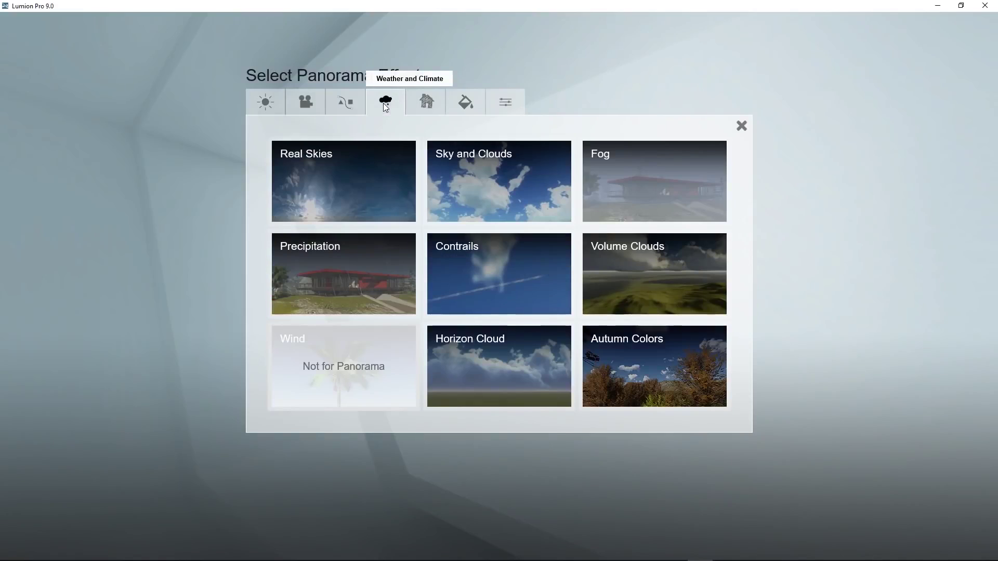
{"action": "left_click", "coordinate": [422, 105]}
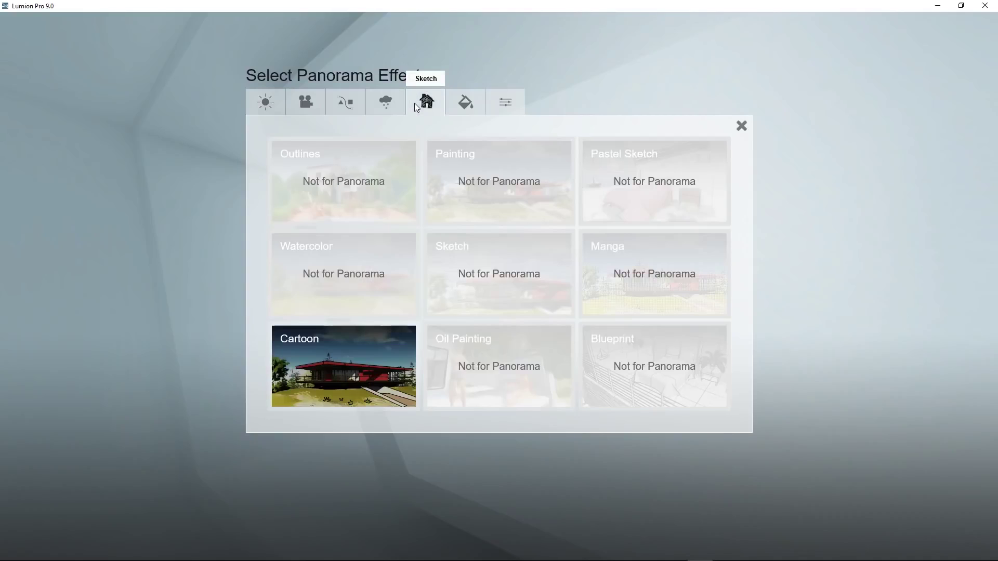
{"action": "left_click", "coordinate": [453, 106]}
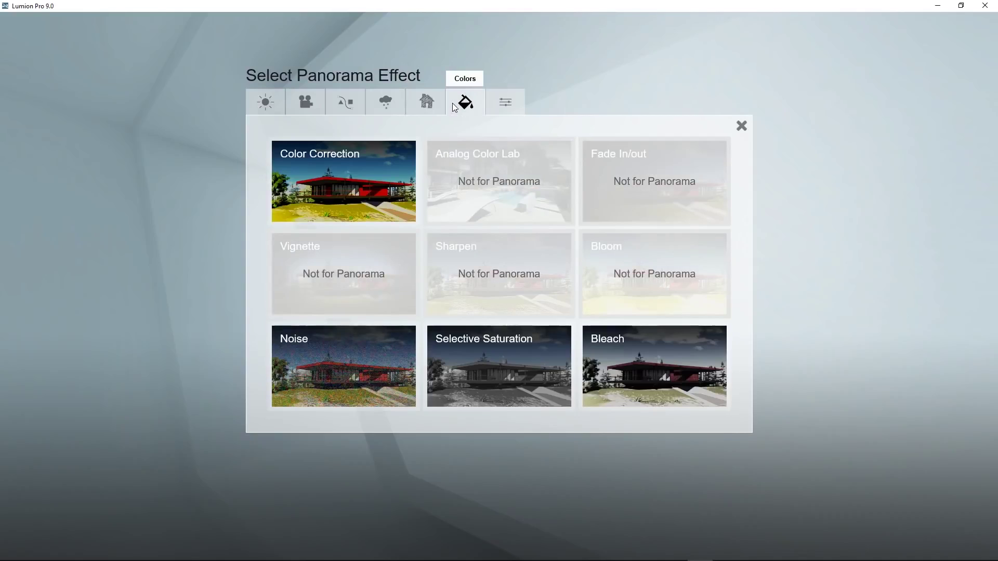
{"action": "left_click", "coordinate": [497, 108]}
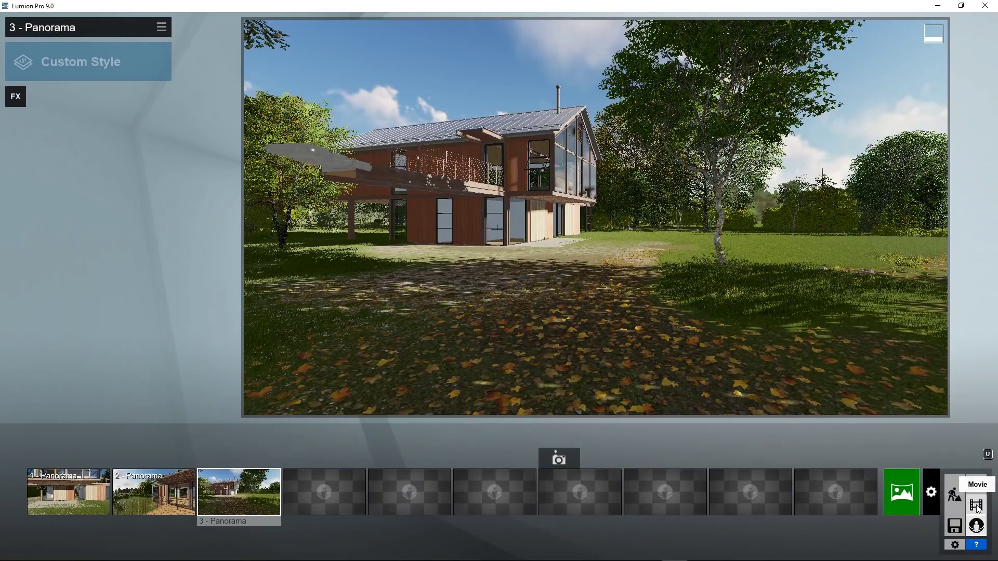
Copy the effects of Photo - 1 in Photo mode, then return to 360 panoramas
{"action": "left_click", "coordinate": [980, 487]}
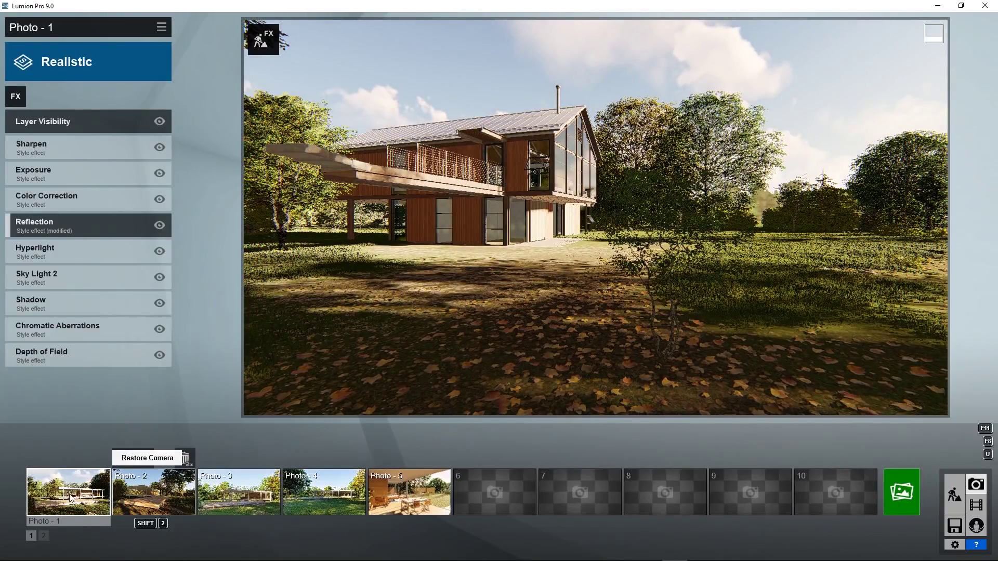
{"action": "left_click", "coordinate": [51, 497]}
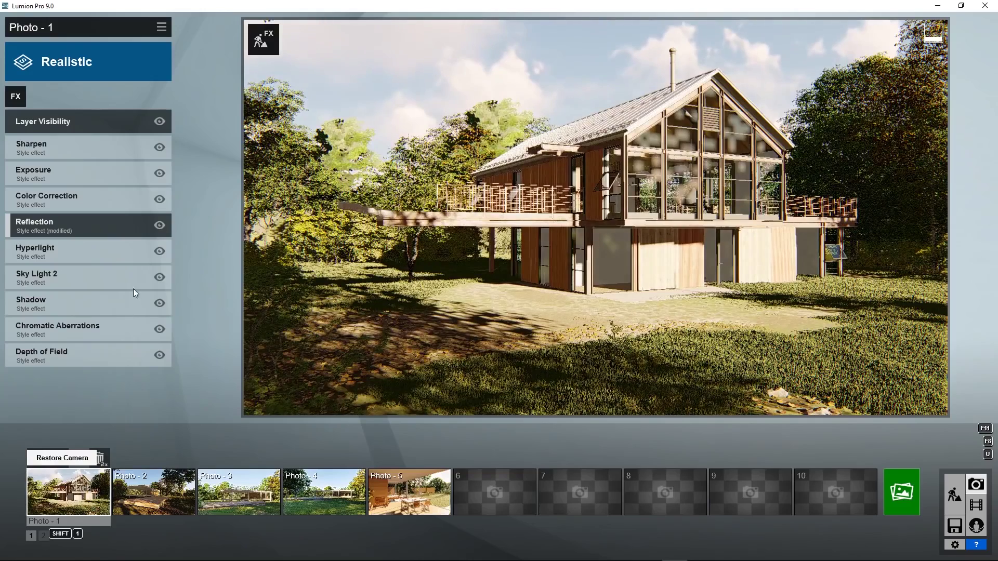
{"action": "left_click", "coordinate": [161, 28]}
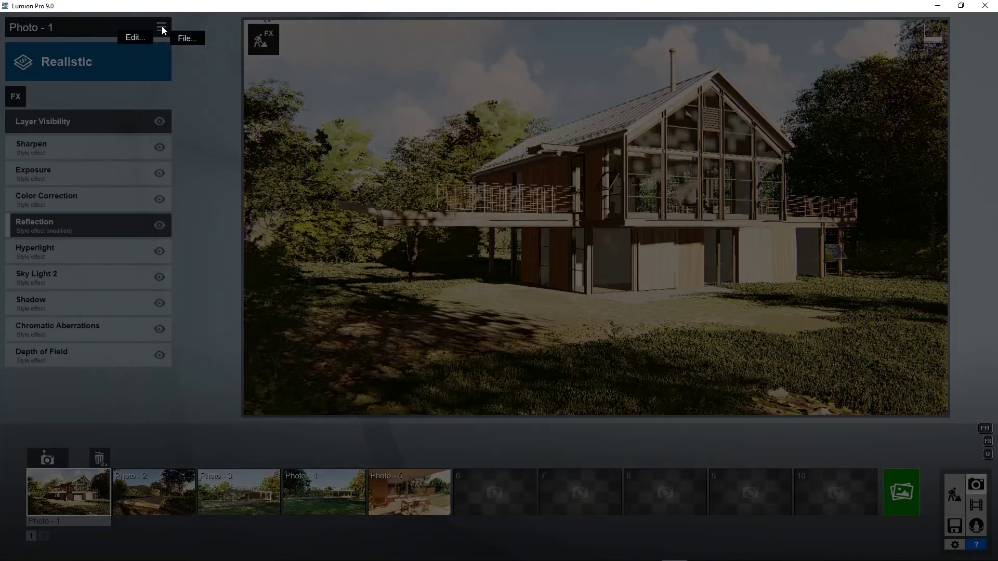
{"action": "left_click", "coordinate": [135, 40]}
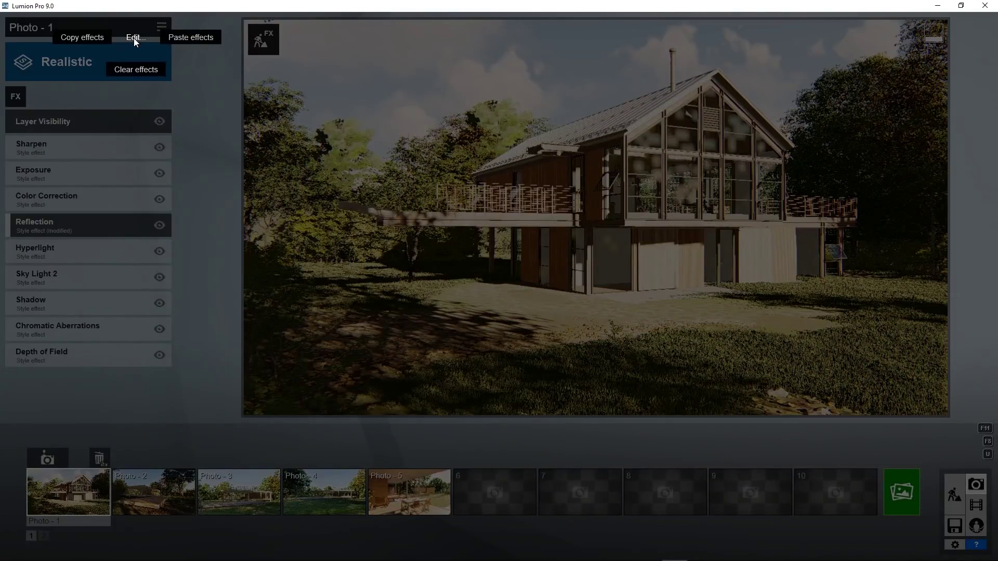
{"action": "left_click", "coordinate": [87, 38]}
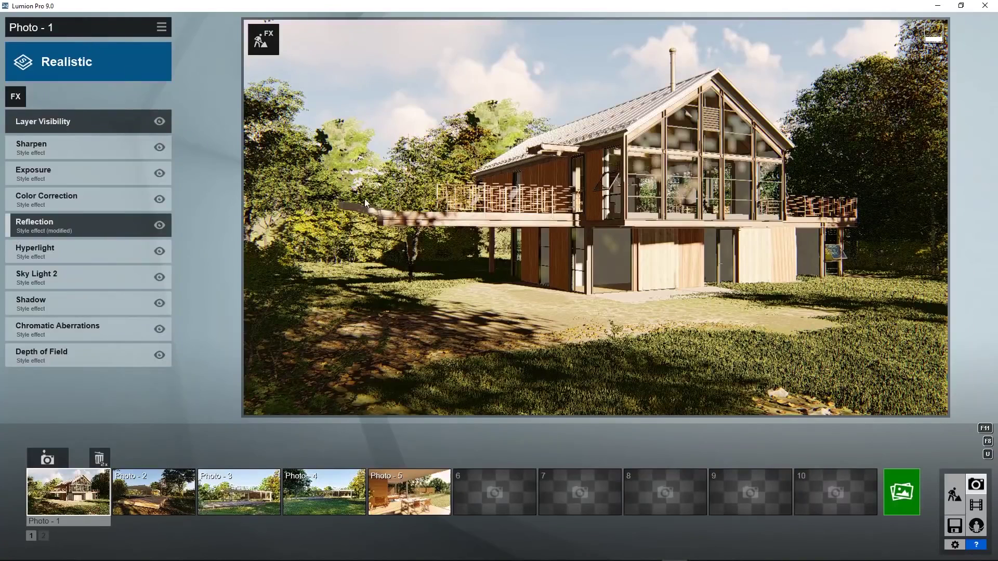
{"action": "left_click", "coordinate": [976, 526]}
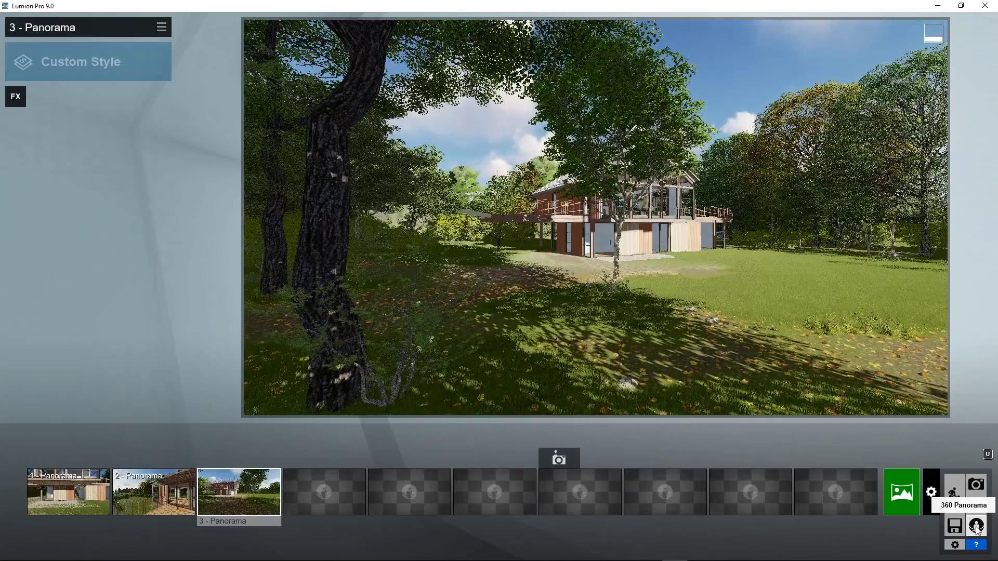
Paste the copied Photo - 1 effects onto 1 - Panorama and look toward the trees
{"action": "left_click", "coordinate": [61, 483]}
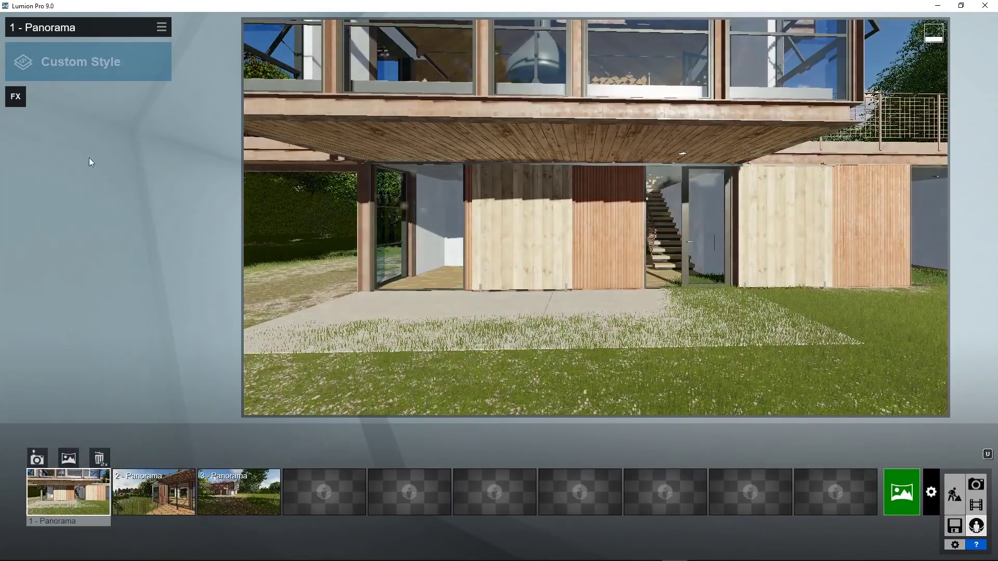
{"action": "left_click", "coordinate": [161, 27]}
{"action": "left_click", "coordinate": [127, 40]}
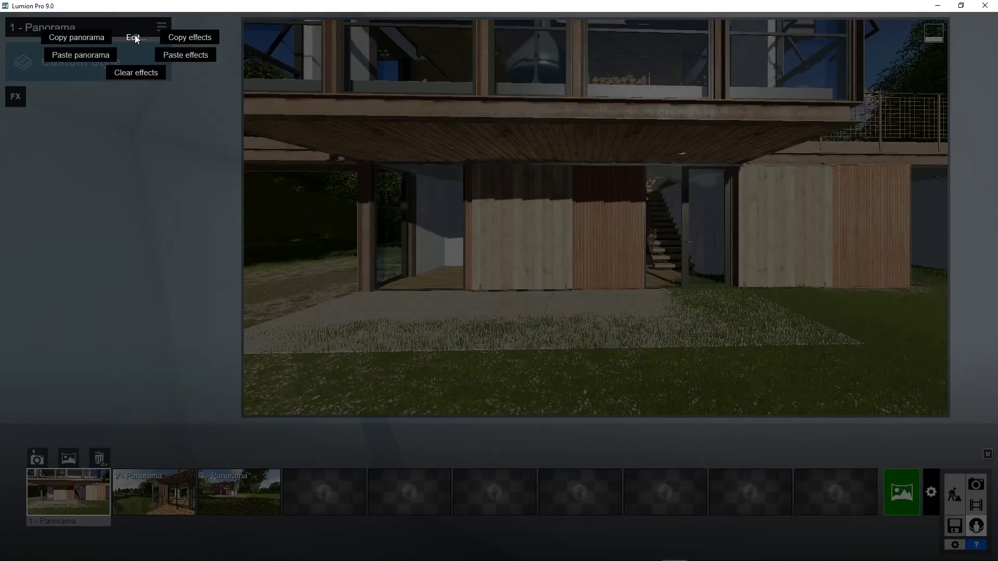
{"action": "left_click", "coordinate": [195, 55]}
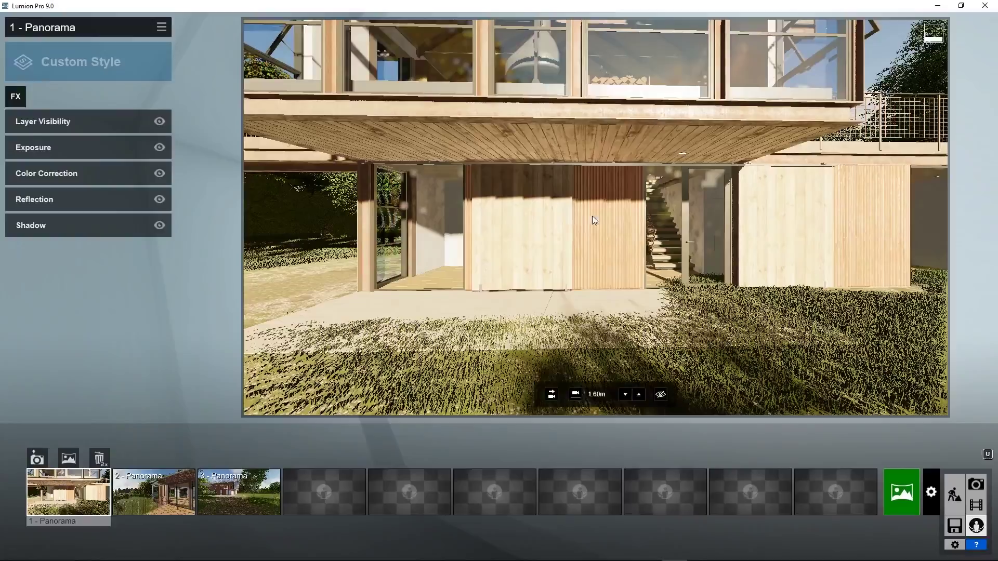
{"action": "mouse_move", "coordinate": [591, 216]}
{"action": "right_mouse_down"}
{"action": "mouse_move", "coordinate": [717, 229]}
{"action": "mouse_move", "coordinate": [254, 217]}
{"action": "right_mouse_up"}
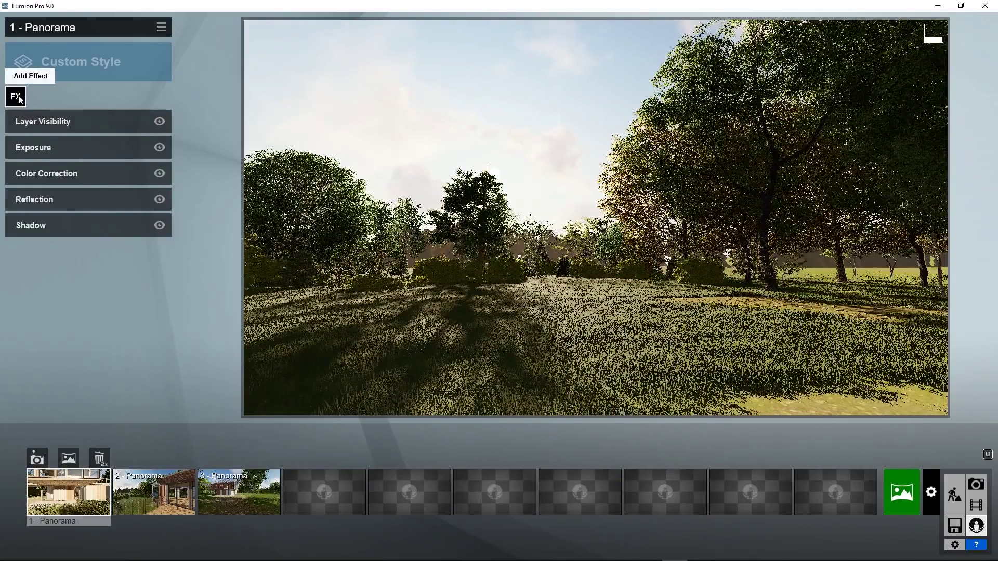
Add a Real Skies effect using the second Cloudy sky and rotate its heading
{"action": "left_click", "coordinate": [17, 97]}
{"action": "left_click", "coordinate": [303, 169]}
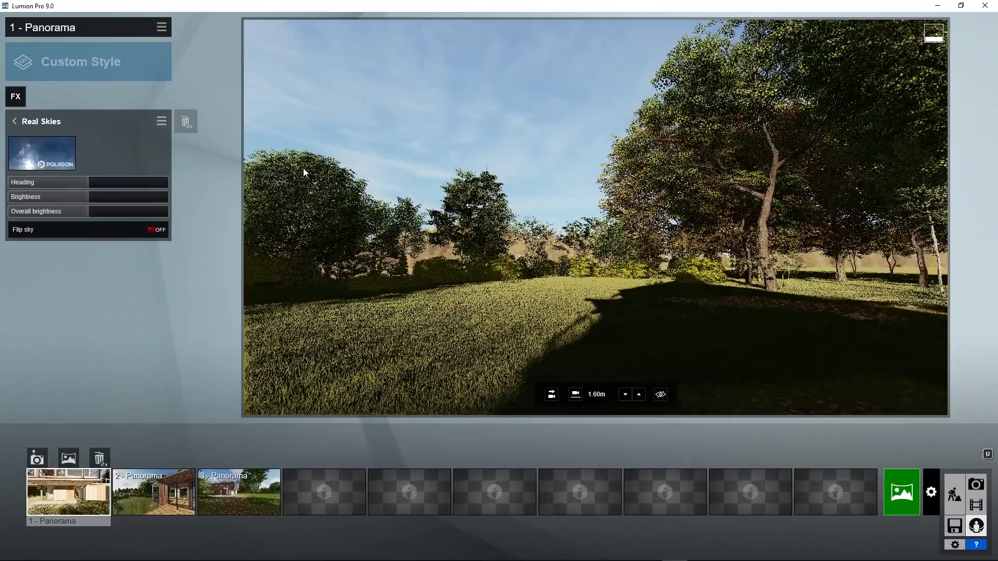
{"action": "left_click", "coordinate": [45, 154]}
{"action": "left_click", "coordinate": [491, 222]}
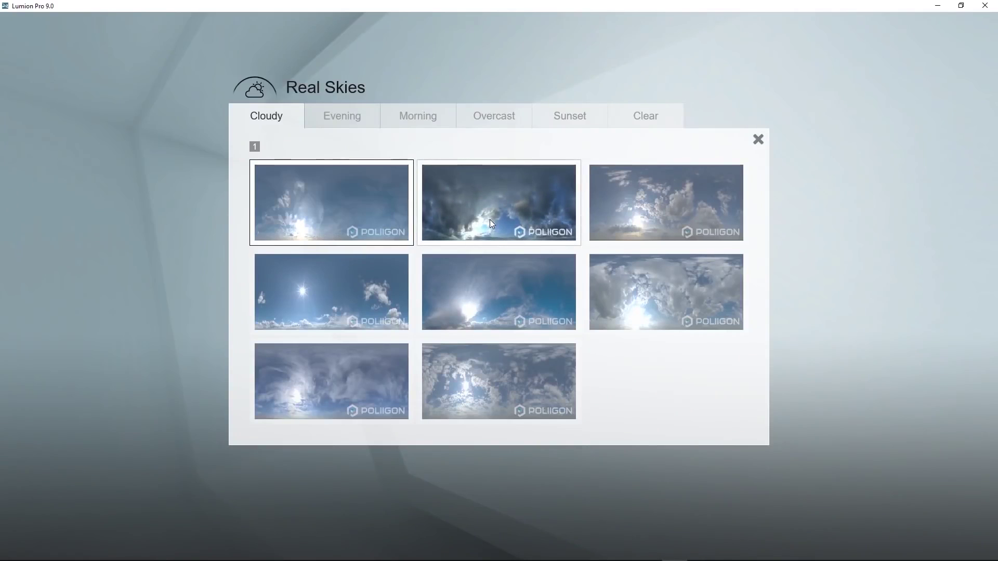
{"action": "left_click_drag", "start_coordinate": [96, 182], "coordinate": [159, 191]}
{"action": "right_click_drag", "start_coordinate": [595, 217], "coordinate": [467, 218]}
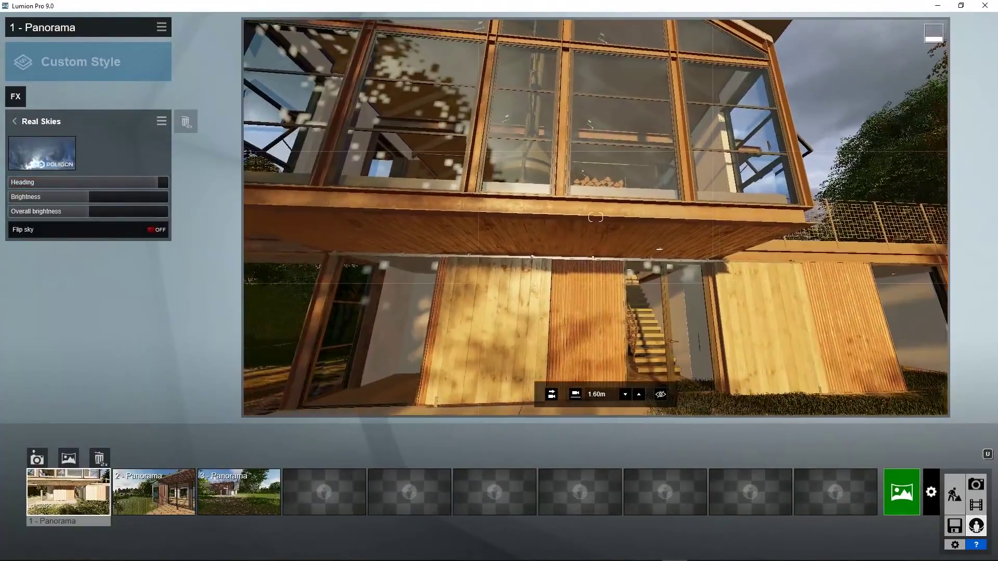
{"action": "right_click_drag", "start_coordinate": [595, 217], "coordinate": [728, 217]}
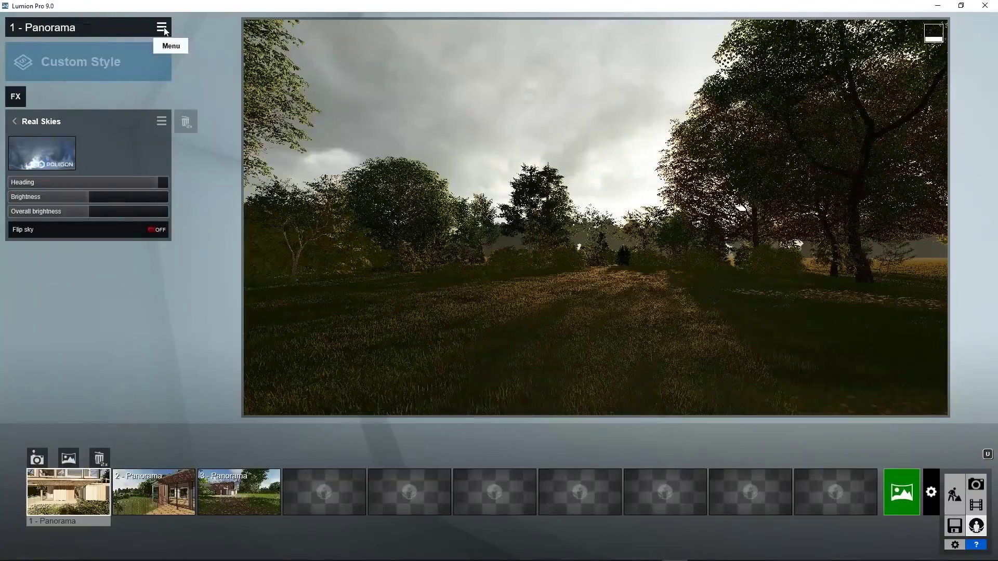
Copy panorama 1's effects and paste them onto panorama 2
{"action": "left_click", "coordinate": [164, 27]}
{"action": "left_click", "coordinate": [138, 38]}
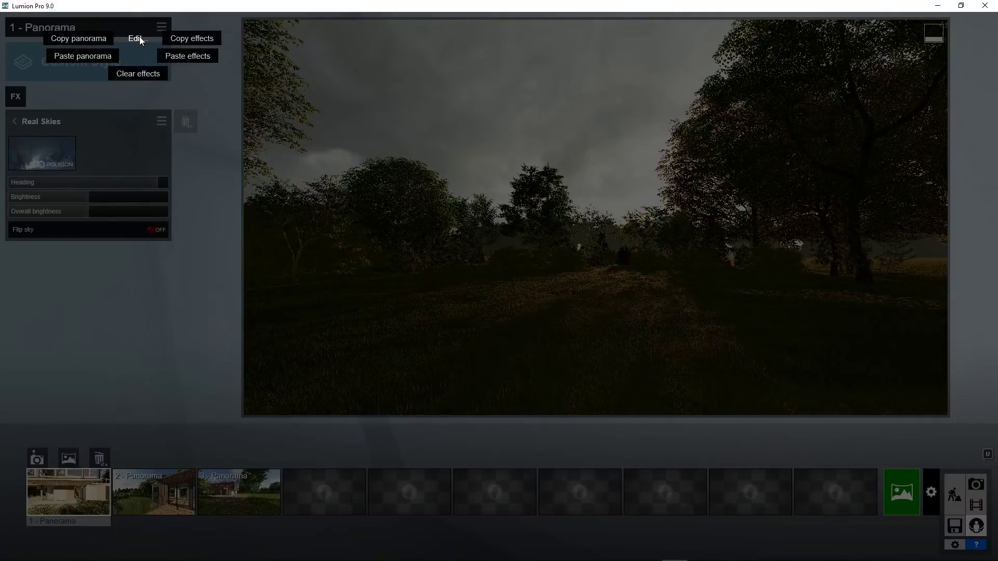
{"action": "left_click", "coordinate": [189, 39]}
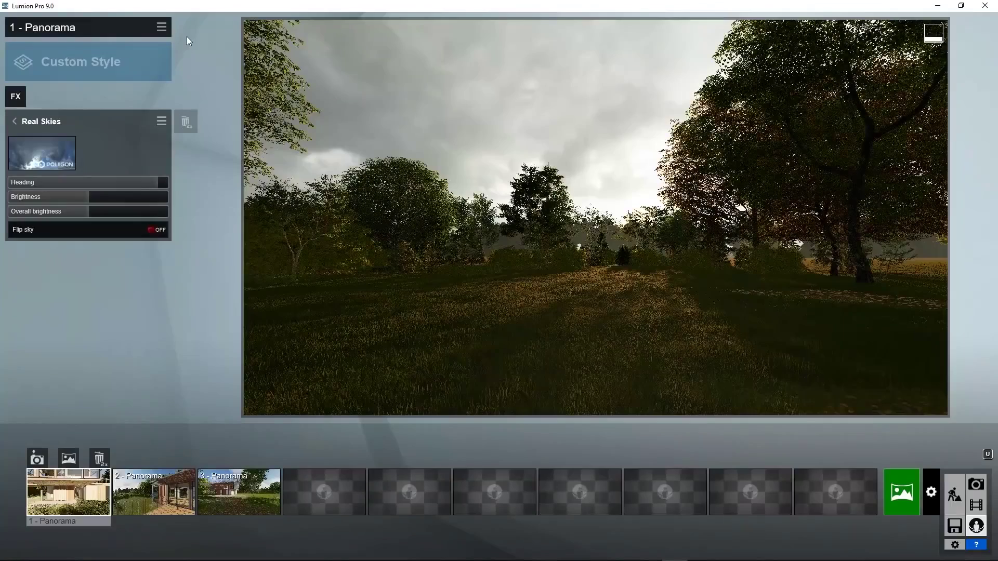
{"action": "left_click", "coordinate": [164, 495]}
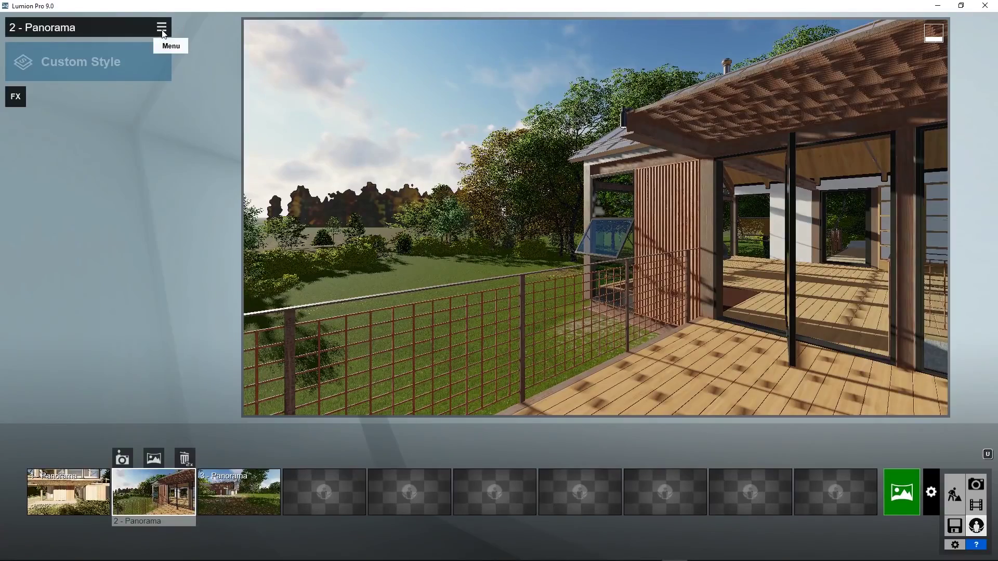
{"action": "left_click", "coordinate": [162, 30]}
{"action": "left_click", "coordinate": [134, 39]}
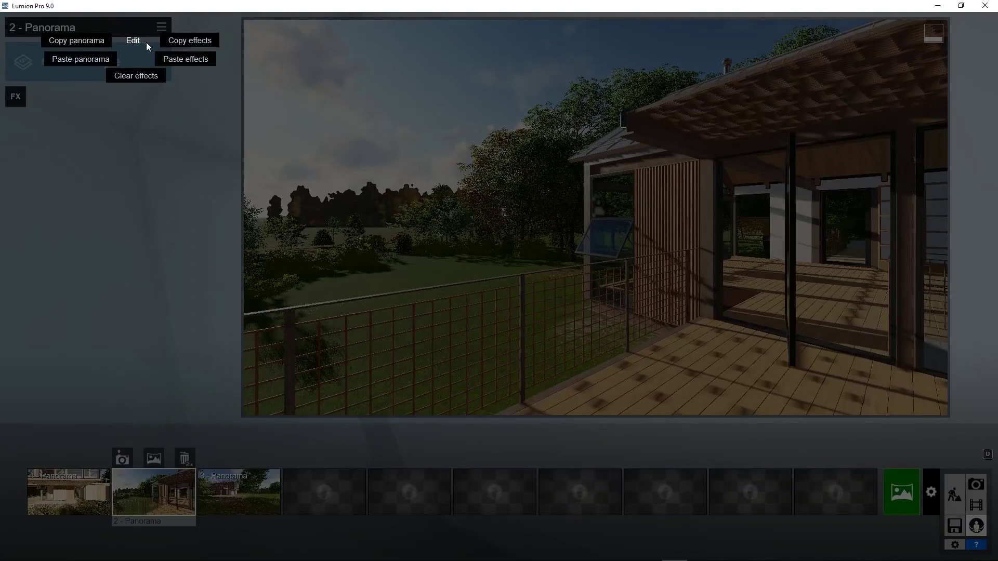
{"action": "left_click", "coordinate": [173, 59]}
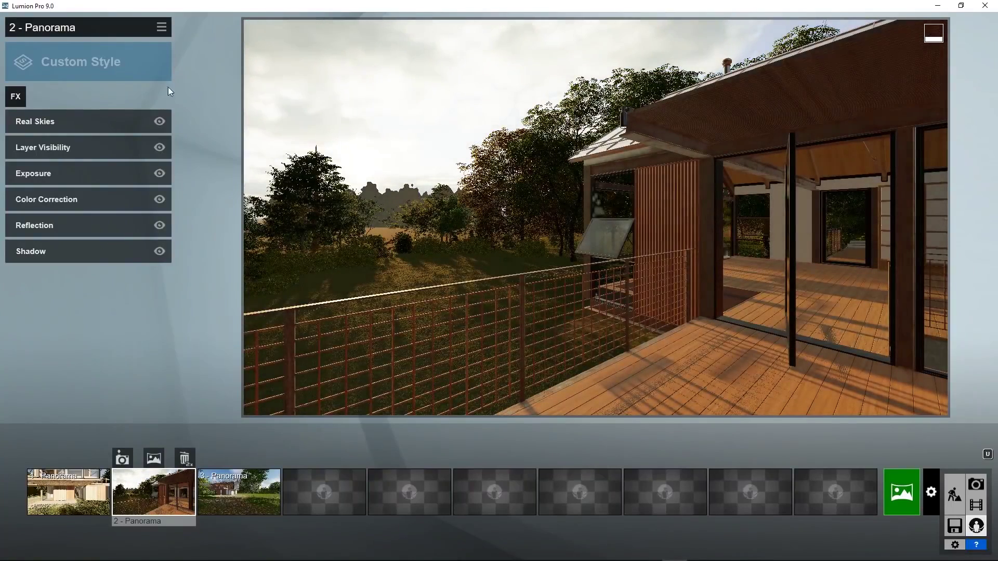
Paste the same effects onto panorama 3
{"action": "left_click", "coordinate": [233, 491]}
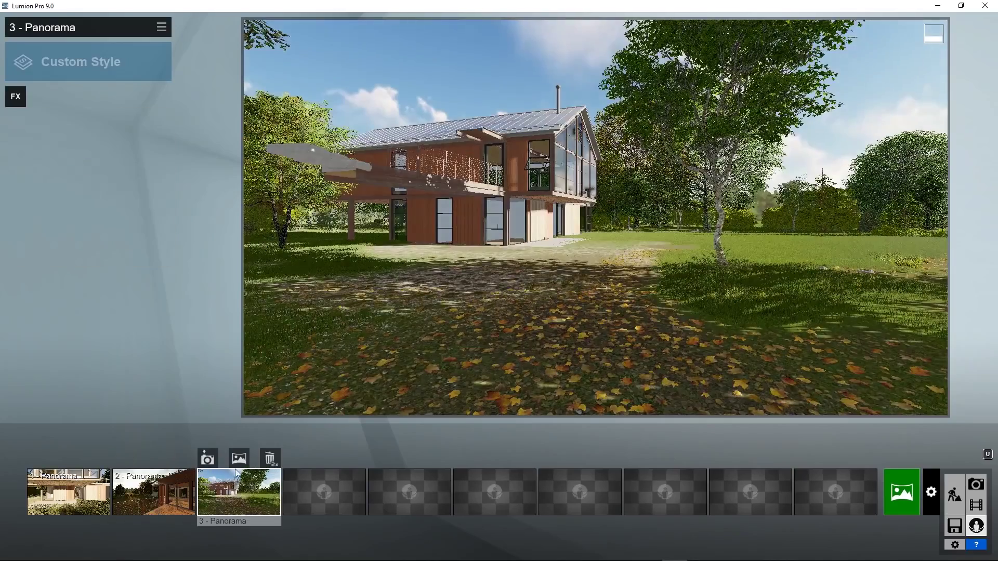
{"action": "left_click", "coordinate": [163, 27]}
{"action": "left_click", "coordinate": [136, 34]}
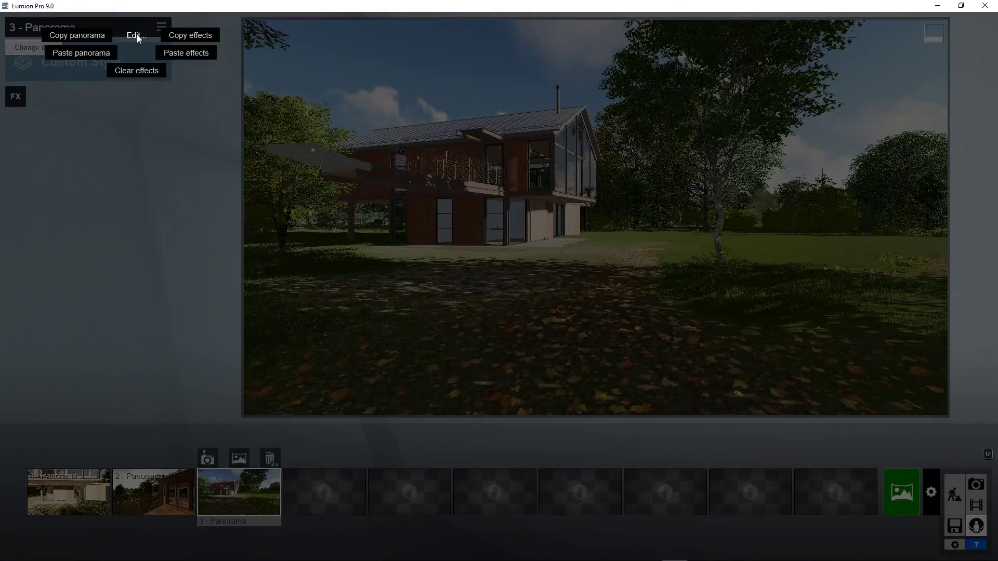
{"action": "left_click", "coordinate": [176, 51]}
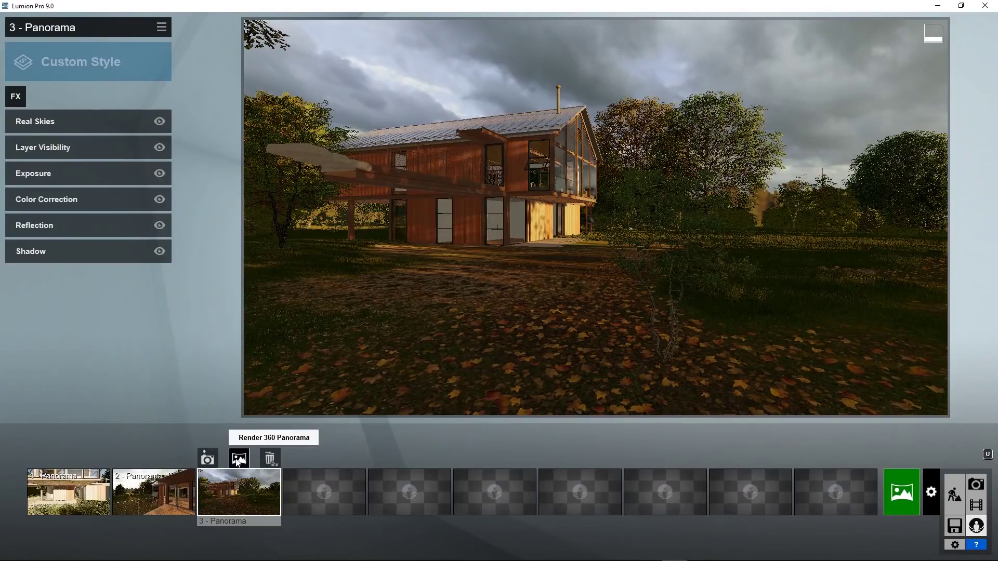
Start a stereoscopic Medium 360 render of panorama 3, then cancel it
{"action": "left_click", "coordinate": [238, 458]}
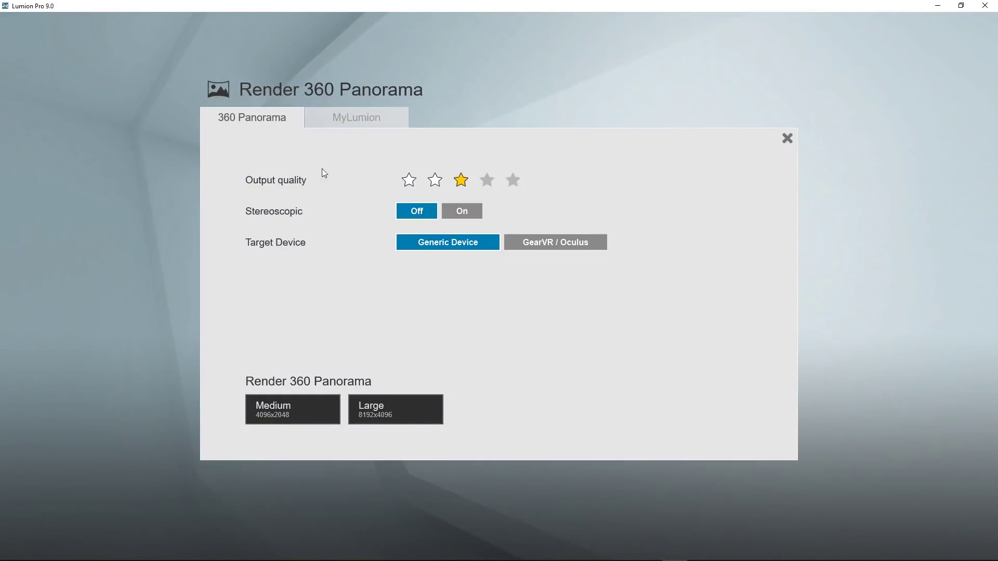
{"action": "left_click", "coordinate": [457, 213]}
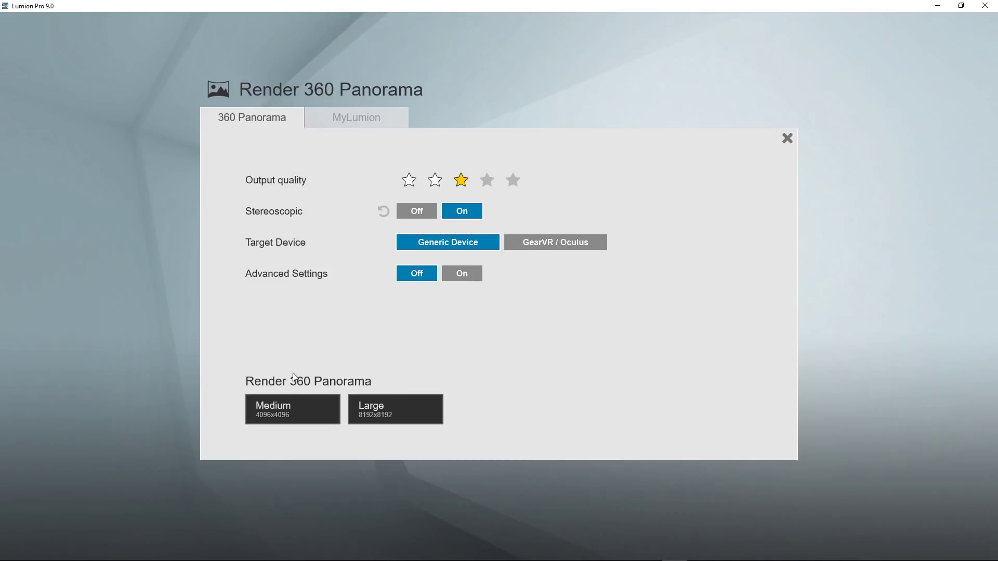
{"action": "left_click", "coordinate": [290, 409]}
{"action": "type", "text": "stereo pano - 1"}
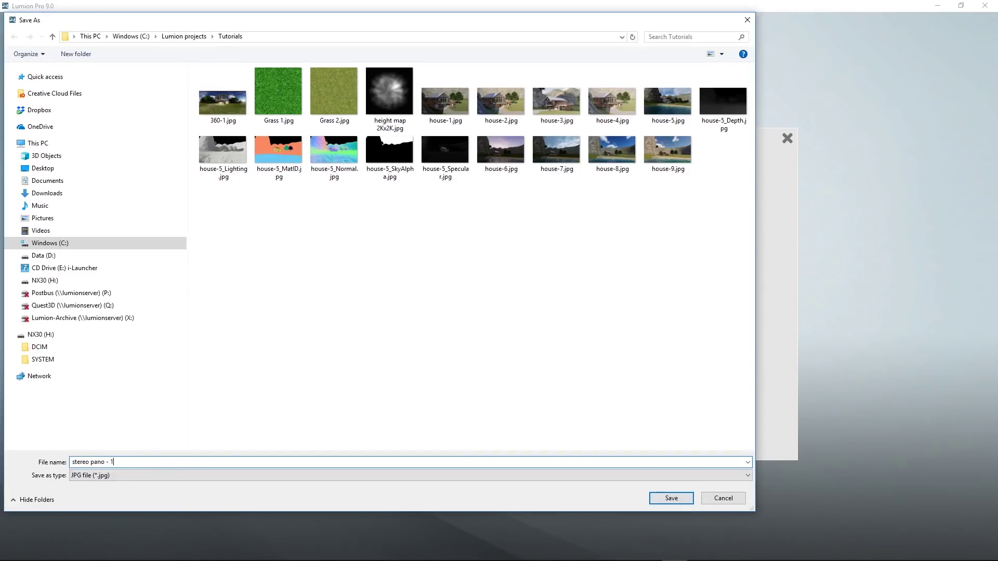
{"action": "key", "text": "Return"}
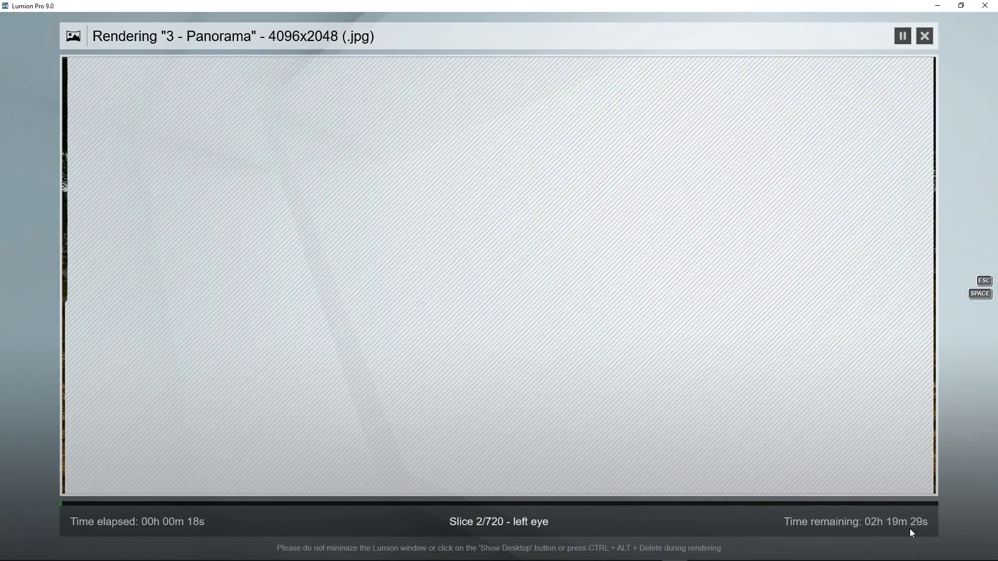
{"action": "left_click", "coordinate": [924, 36]}
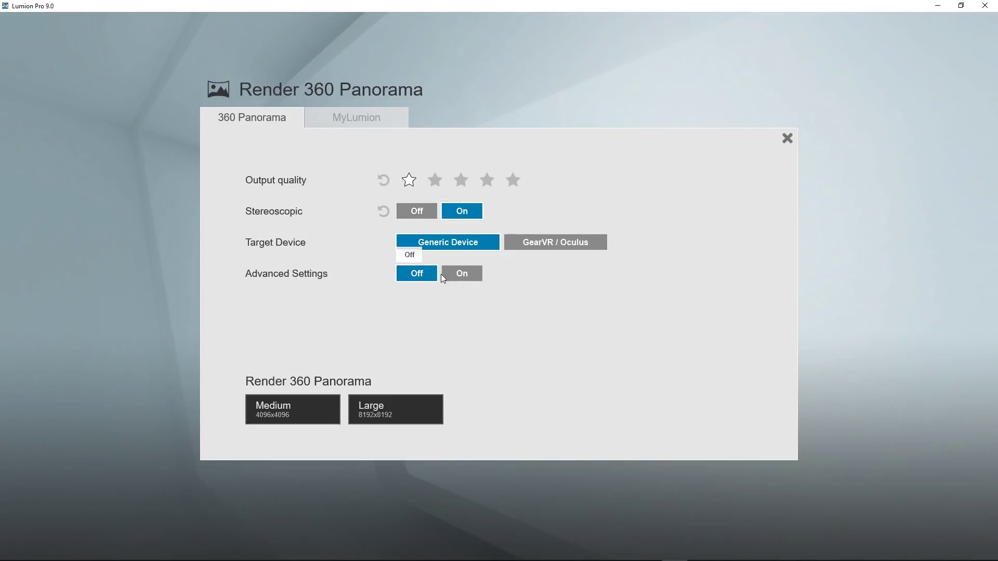
Enable Advanced Settings and render a Medium stereo panorama saved as 'stereo pano - 1'
{"action": "left_click", "coordinate": [458, 273]}
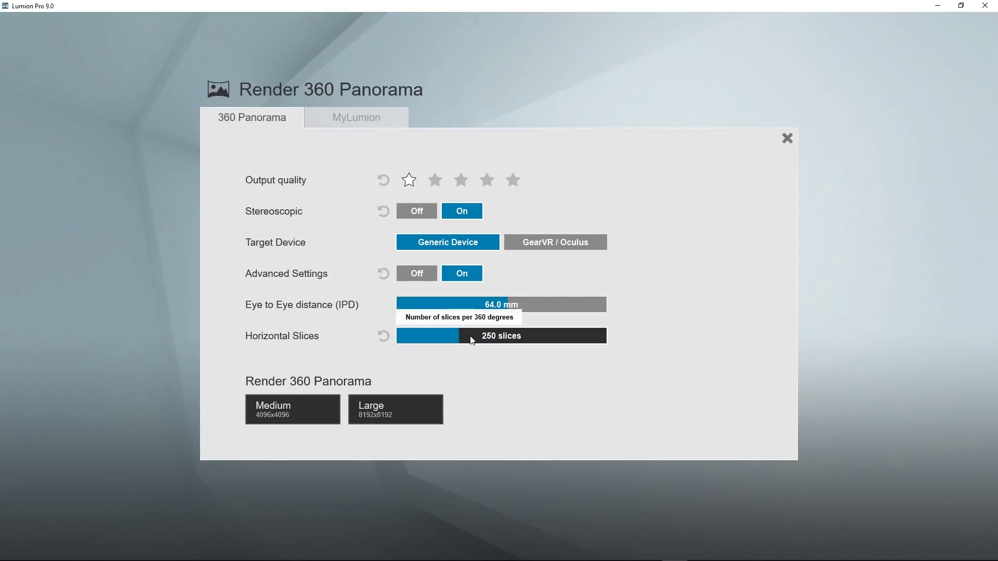
{"action": "left_click", "coordinate": [319, 412]}
{"action": "type", "text": "stereo pano - 1"}
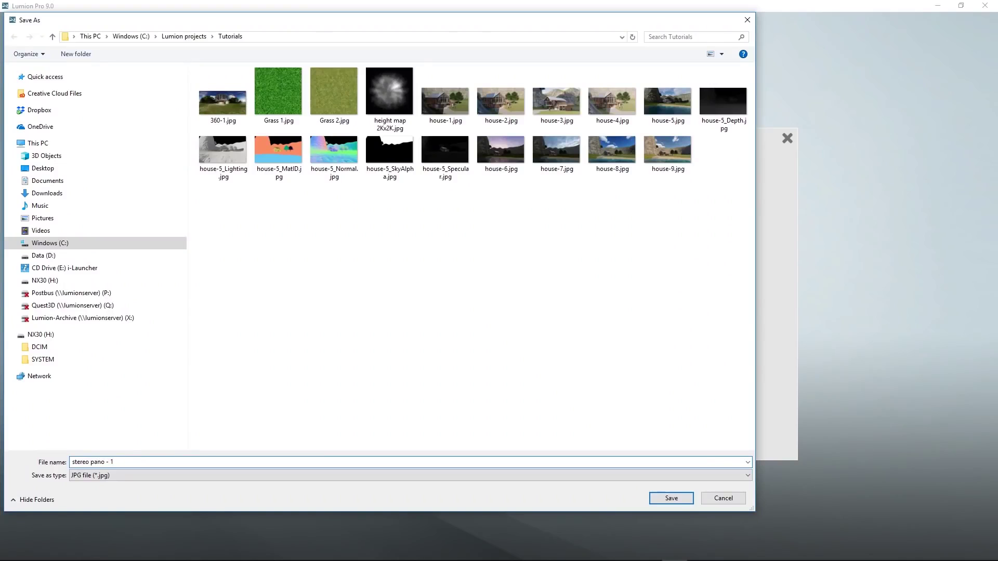
{"action": "key", "text": "Return"}
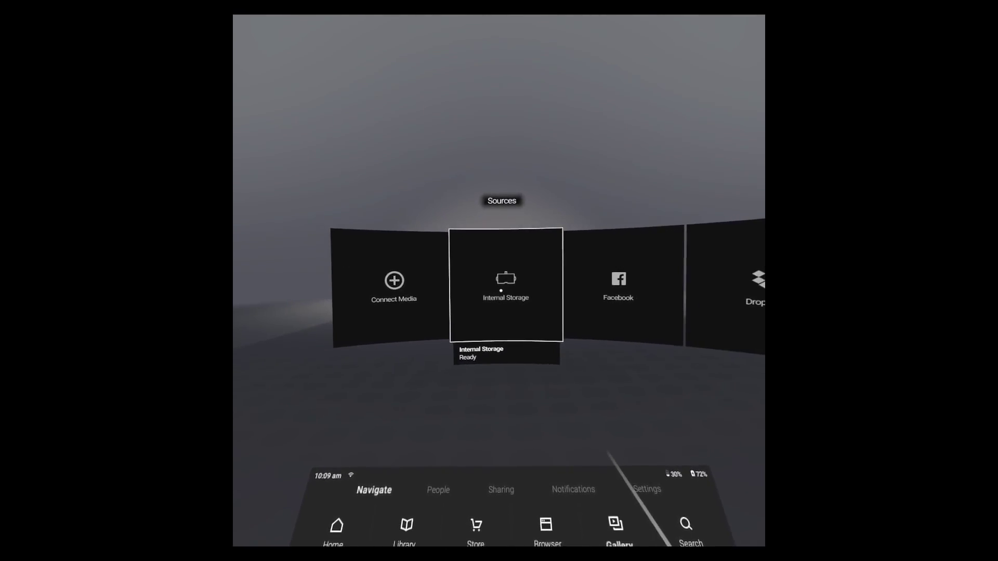
Open the headset's Internal Storage and switch to its Albums view
{"action": "left_click", "coordinate": [501, 292]}
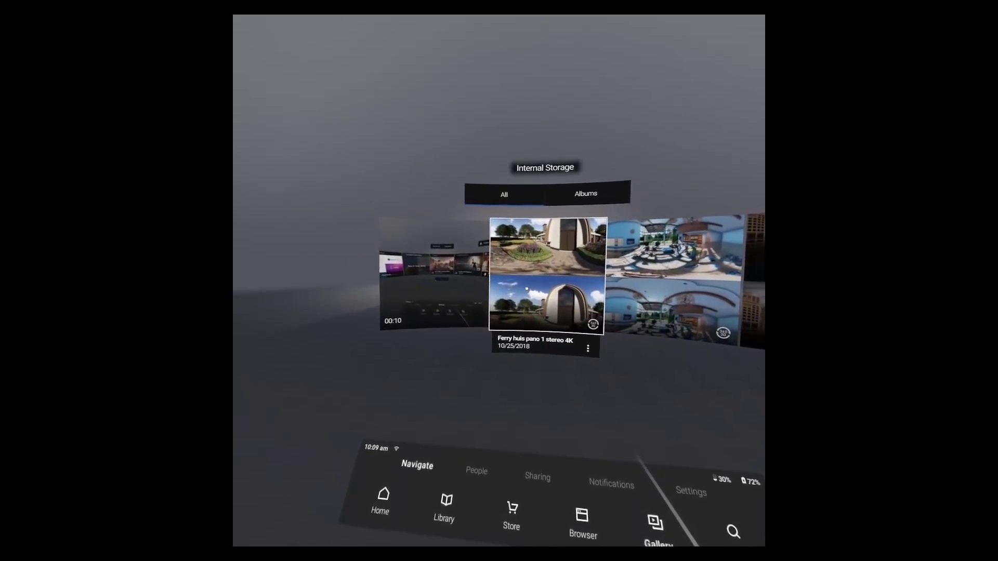
{"action": "left_click", "coordinate": [562, 228]}
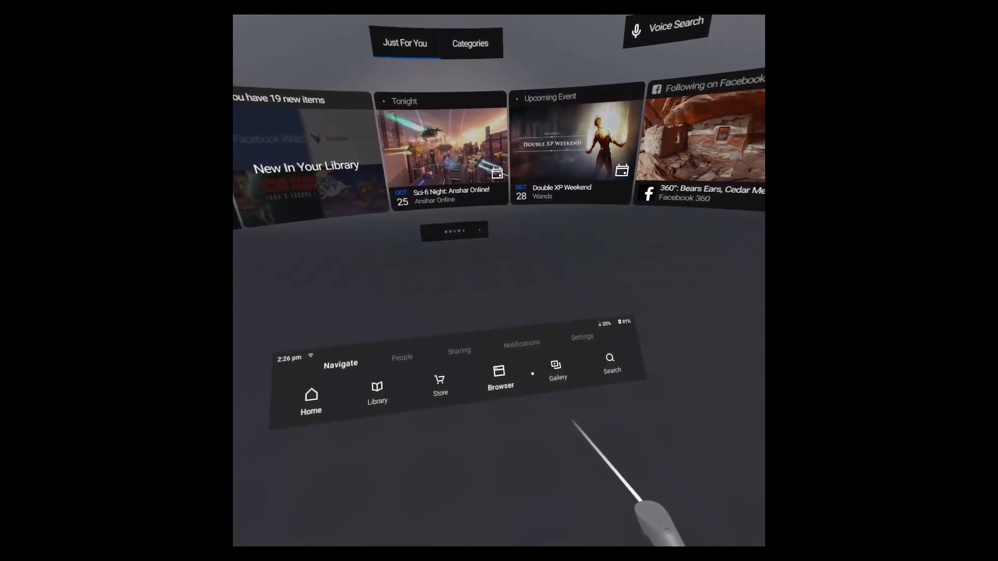
Browse the Gallery's Dropbox source into the Lumion 360-degree images folder
{"action": "left_click", "coordinate": [554, 386]}
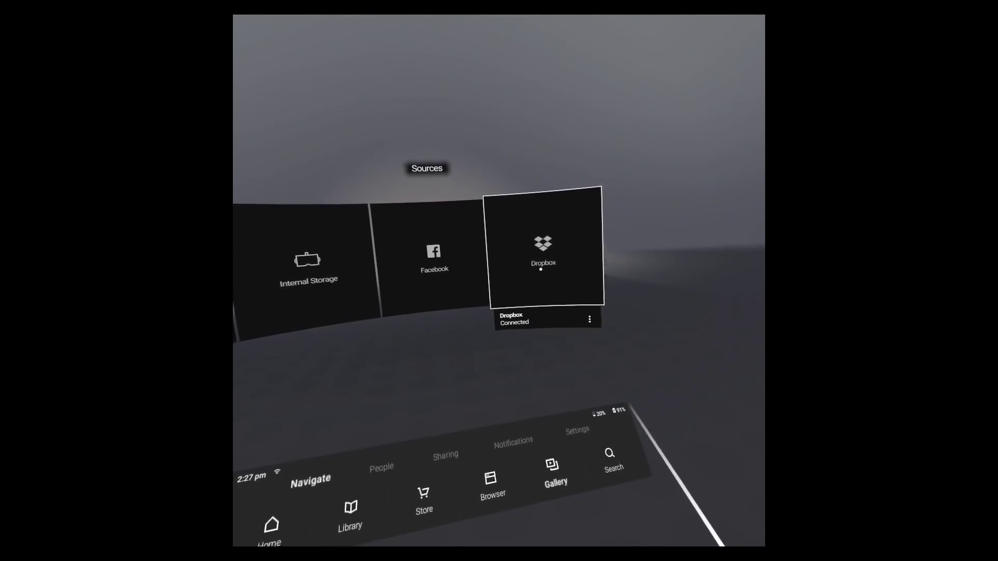
{"action": "left_click", "coordinate": [546, 270]}
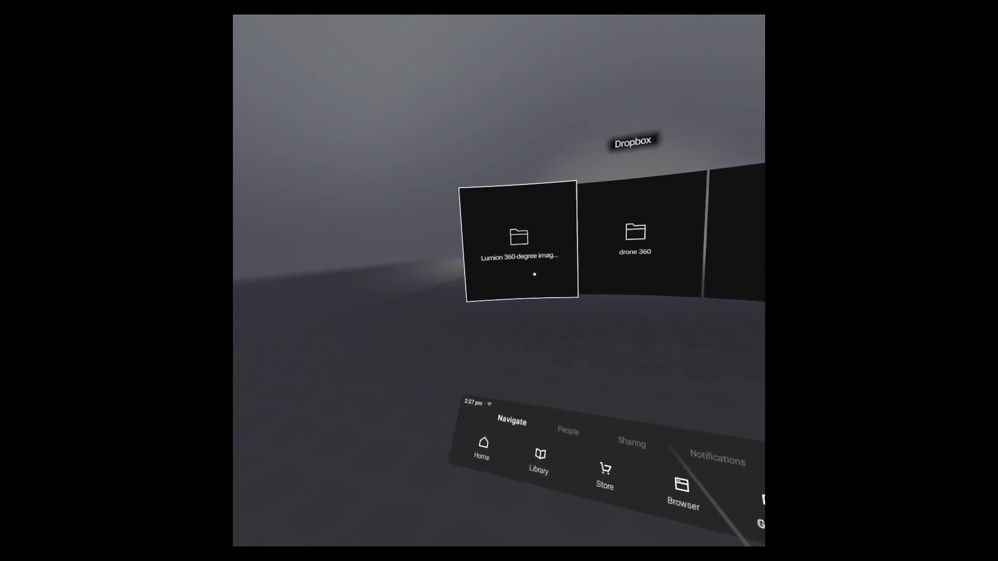
{"action": "left_click", "coordinate": [536, 267]}
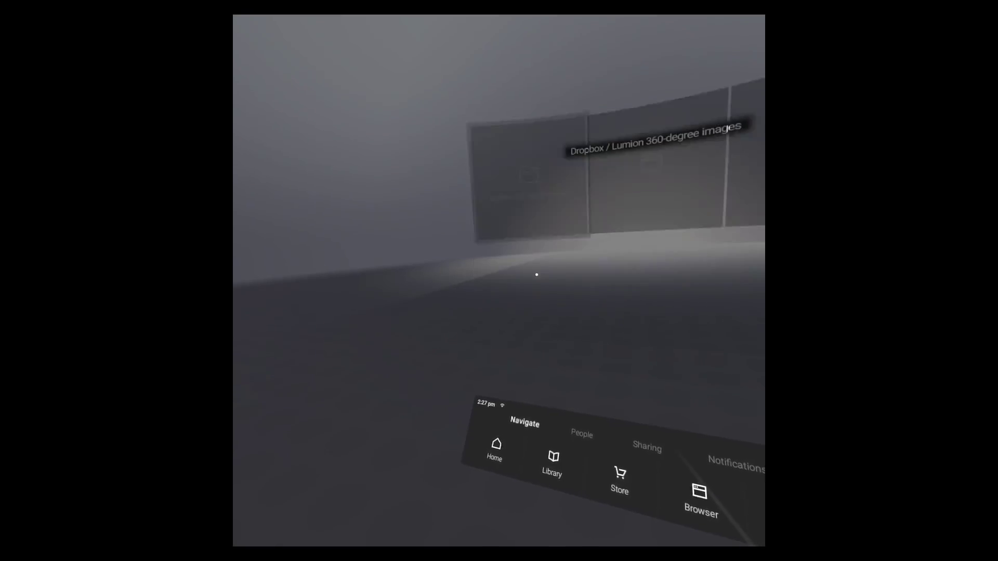